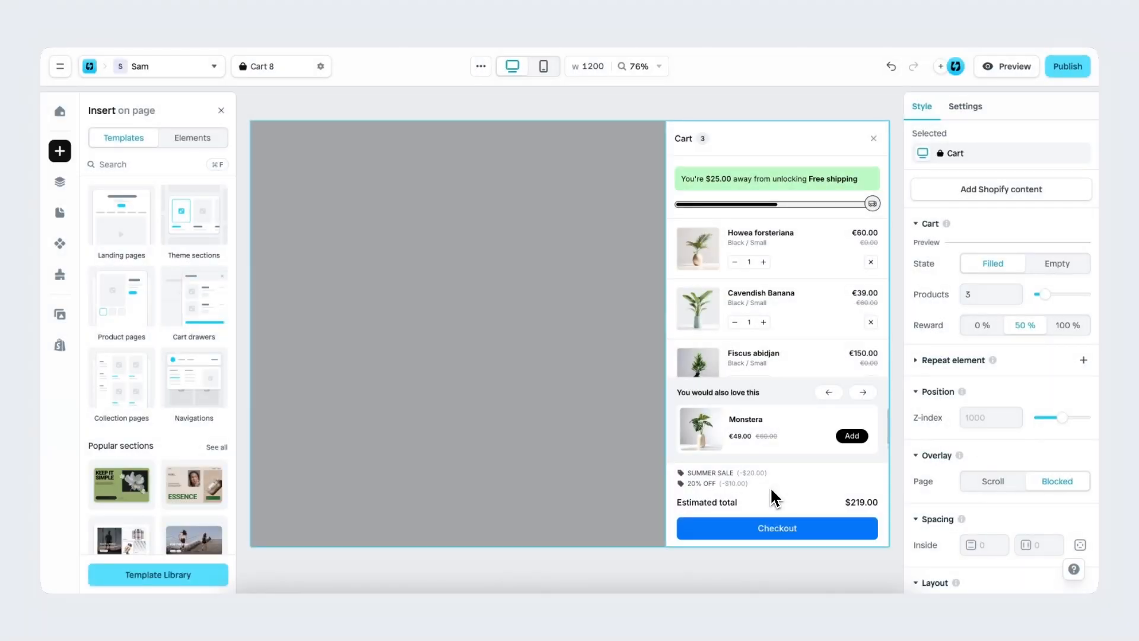
Step: Examine the cart footer's layer structure, covering its Discounts, Summary and Checkout button elements
click(768, 489)
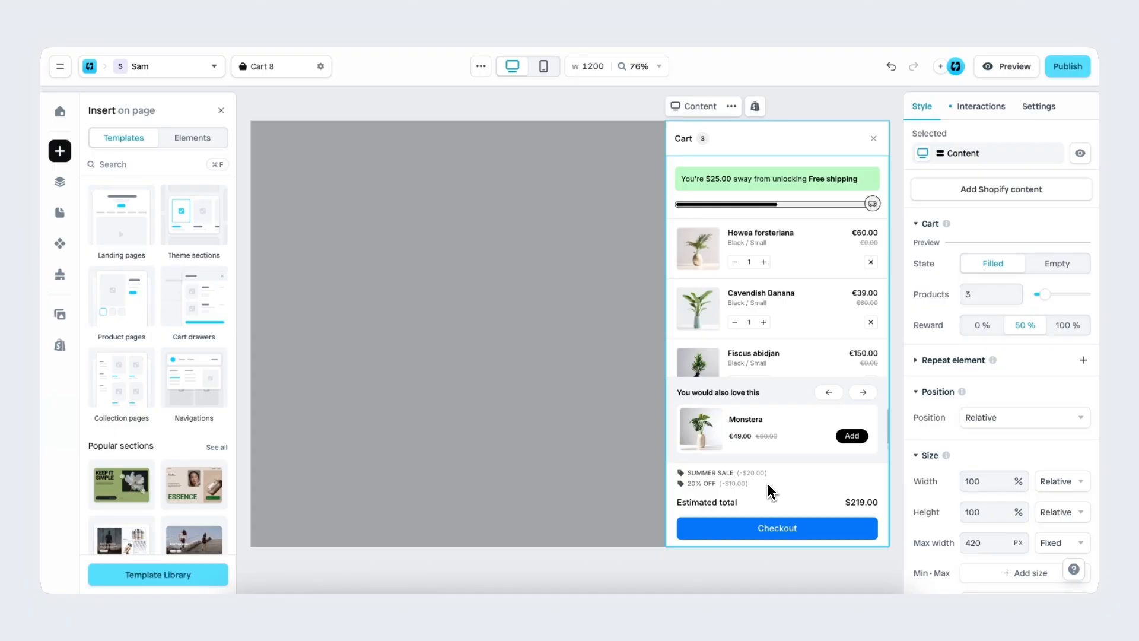
click(767, 483)
click(773, 482)
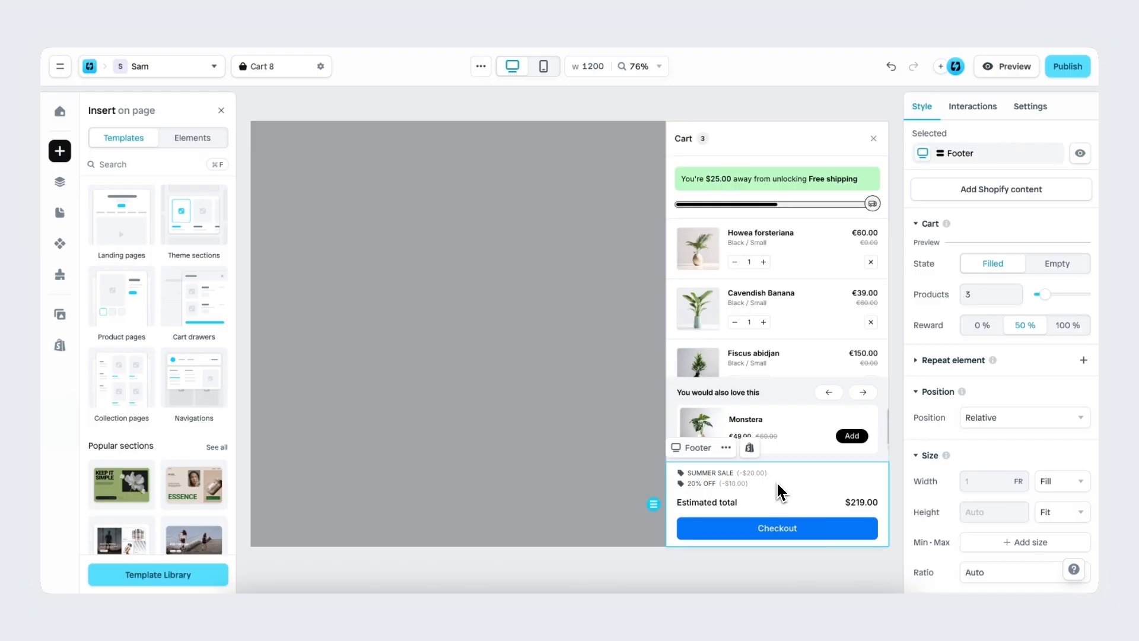
click(60, 182)
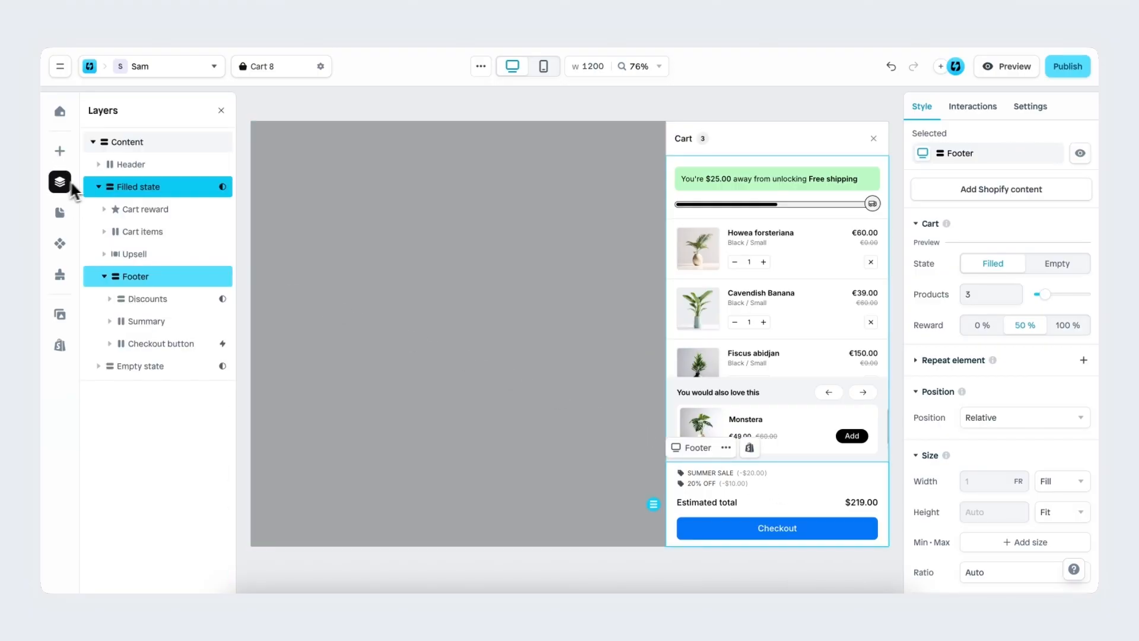
click(188, 297)
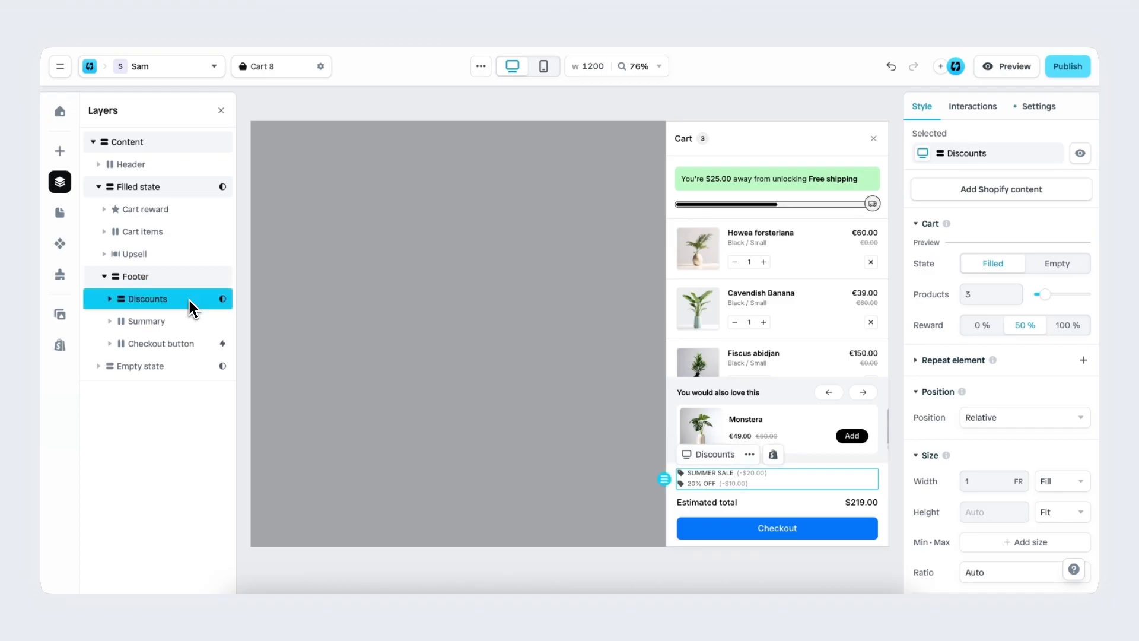
click(716, 476)
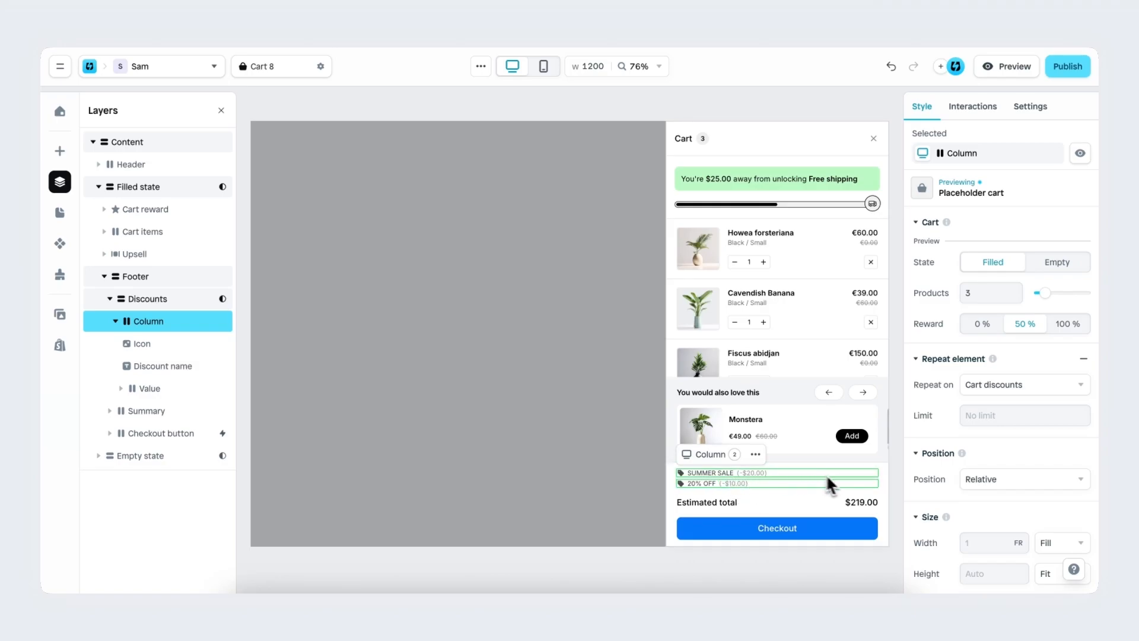
click(847, 503)
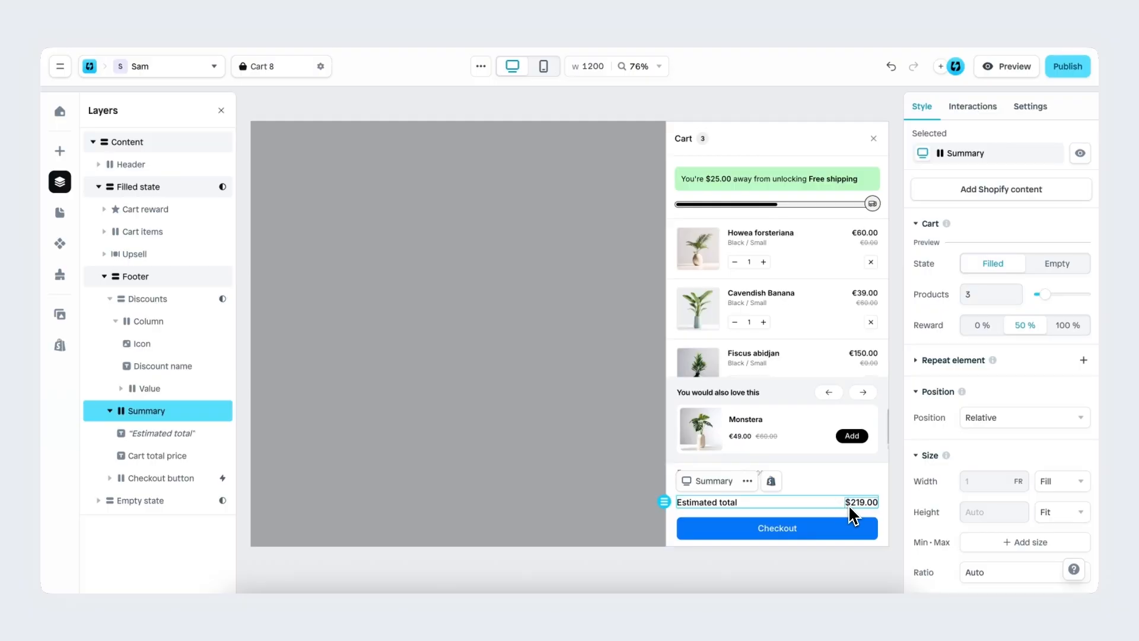
click(843, 534)
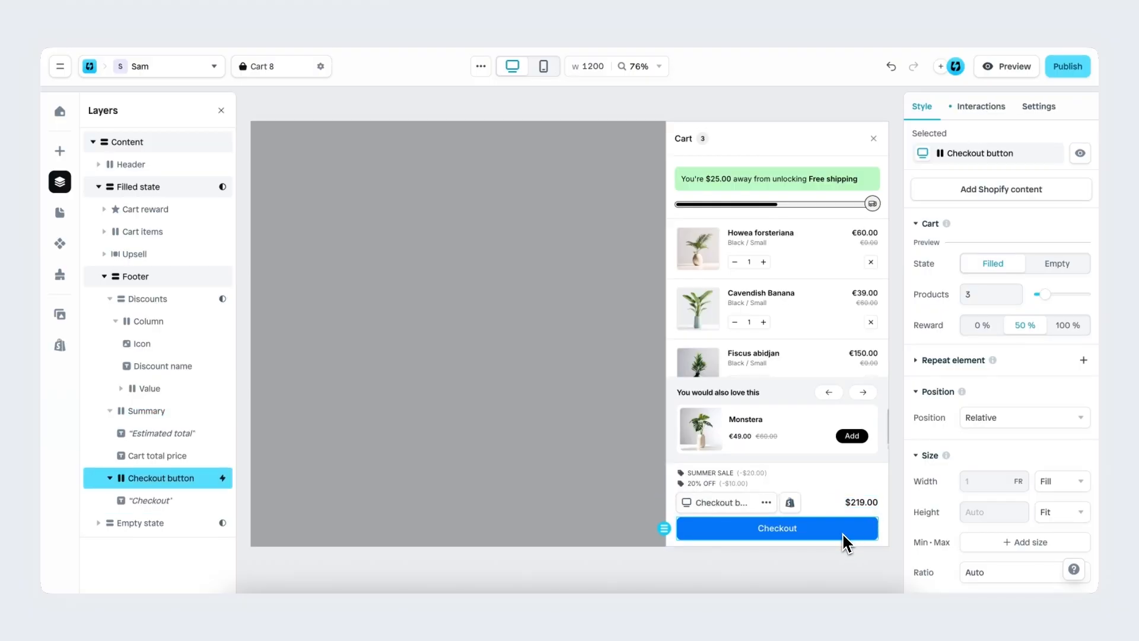
click(862, 501)
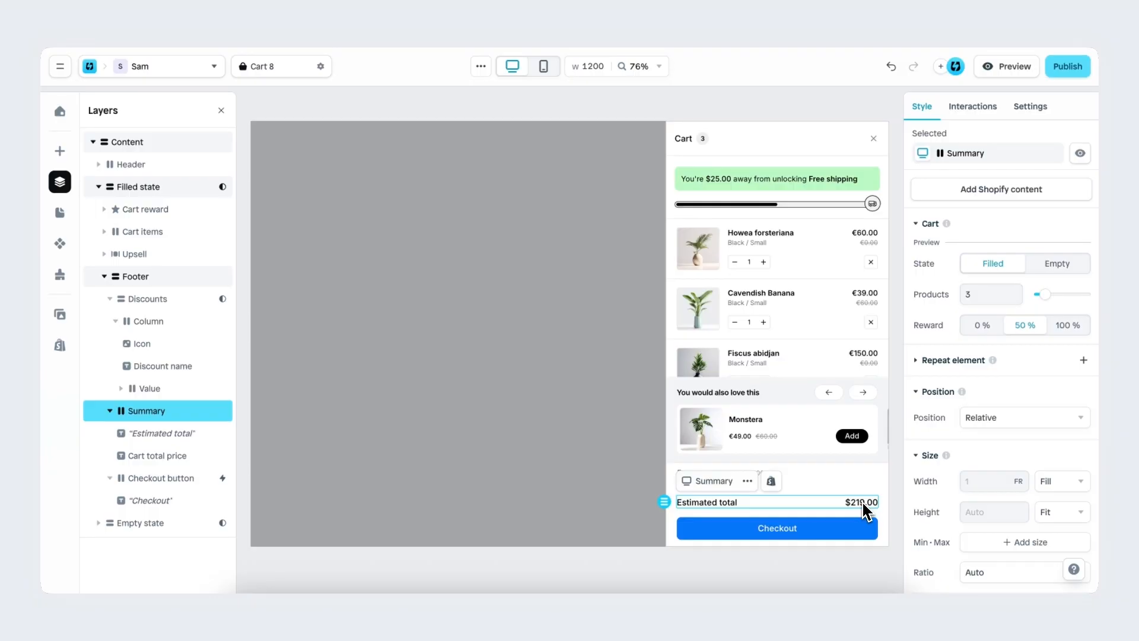
Step: Duplicate the cart total price in the footer Summary and move the copy into the Checkout button, after its label
click(863, 504)
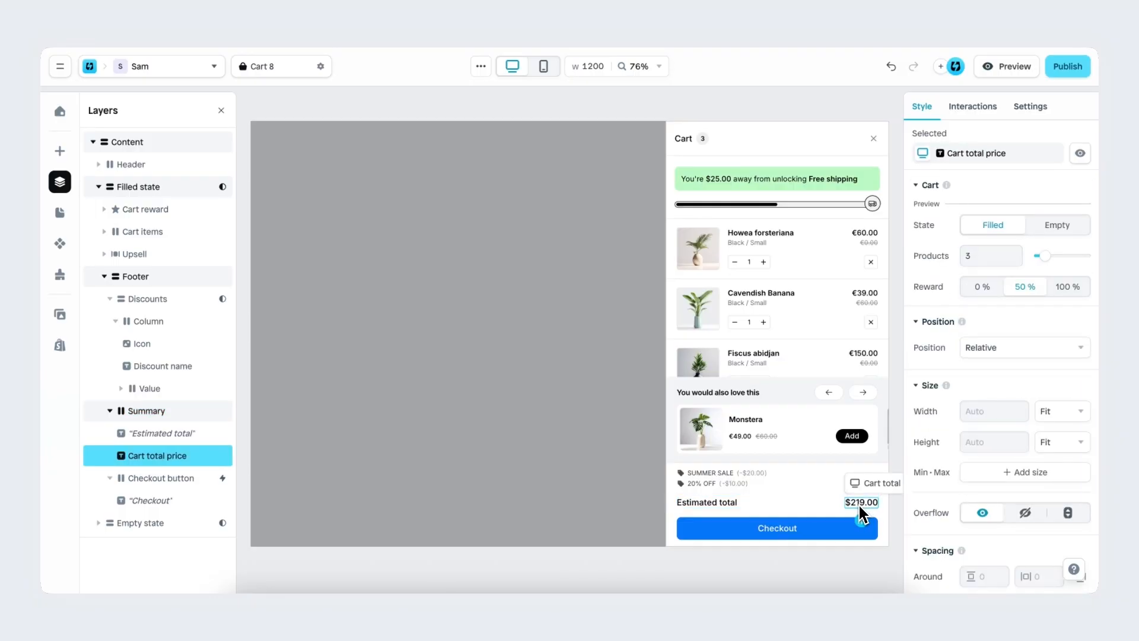
scroll(859, 505, up, 5)
scroll(860, 505, down, 2)
scroll(859, 505, right, 2)
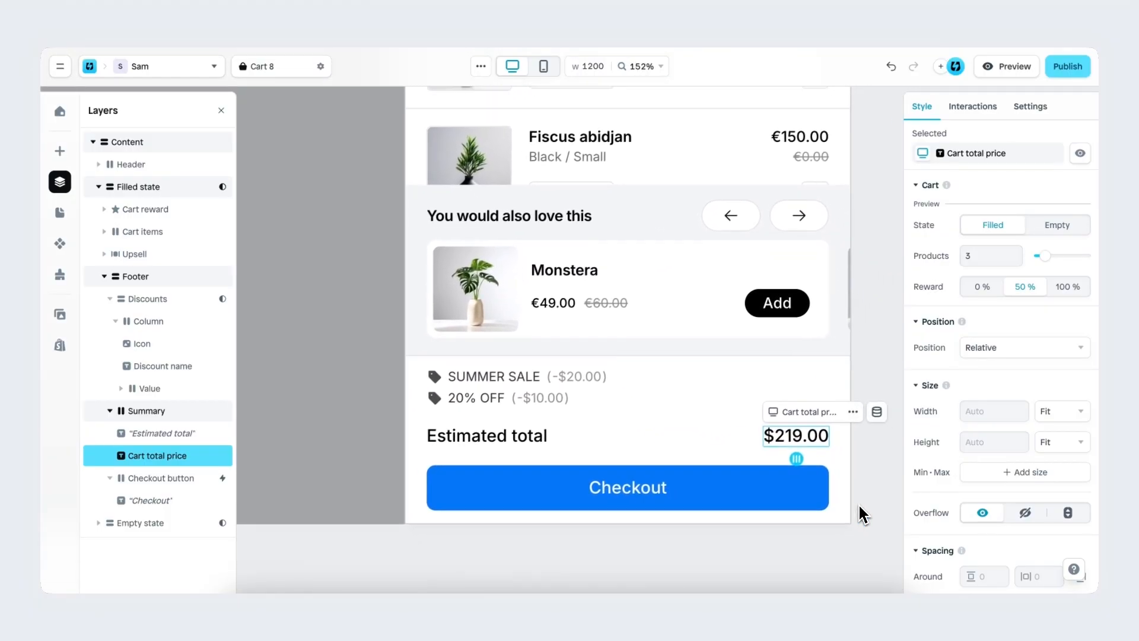
scroll(859, 505, up, 1)
scroll(859, 505, down, 1)
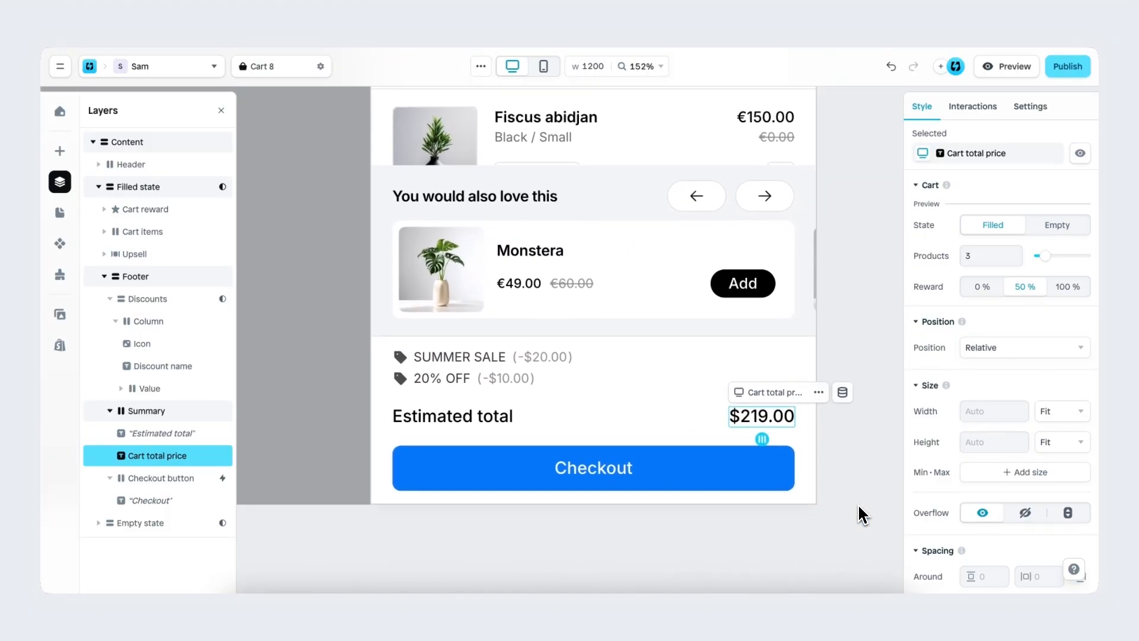
scroll(858, 505, down, 1)
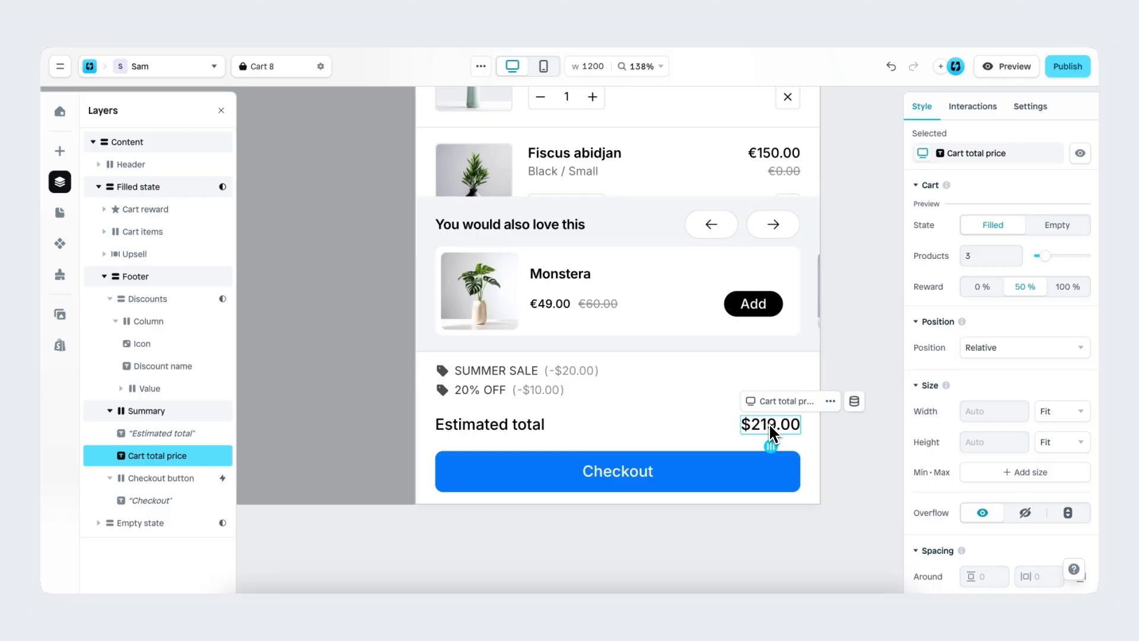
key(ctrl+d)
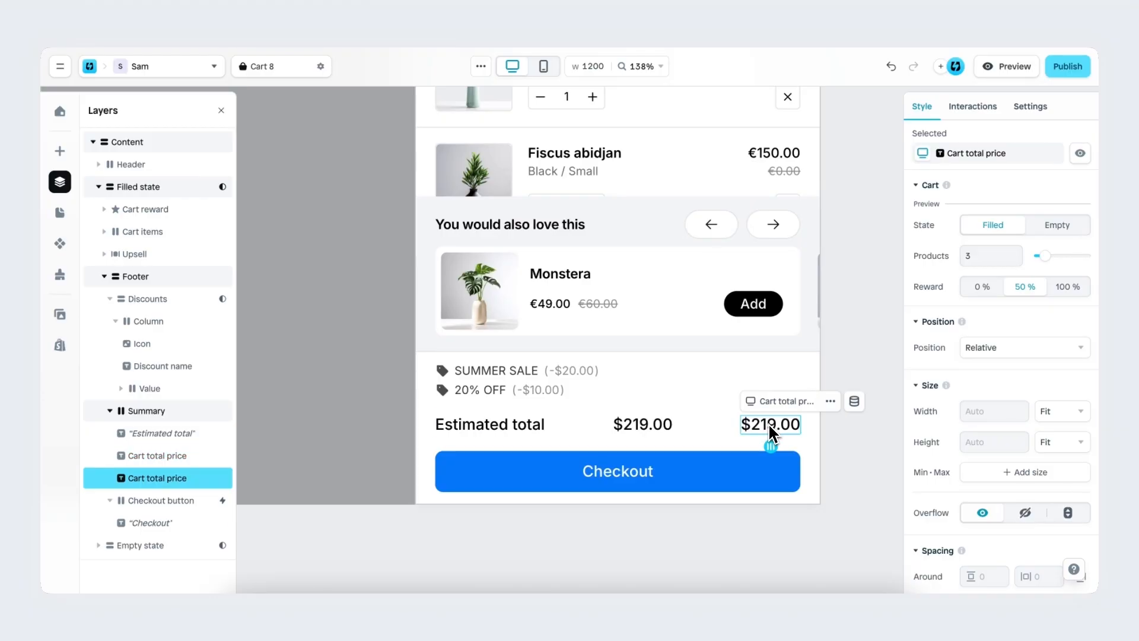
key(ctrl+z)
right_click(774, 429)
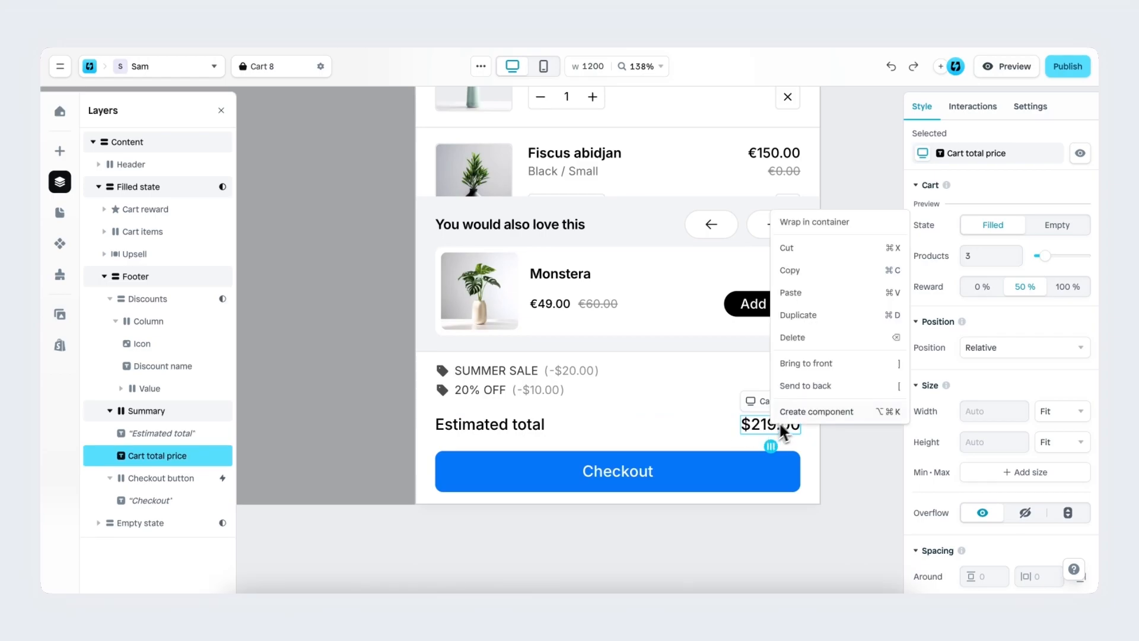
click(810, 316)
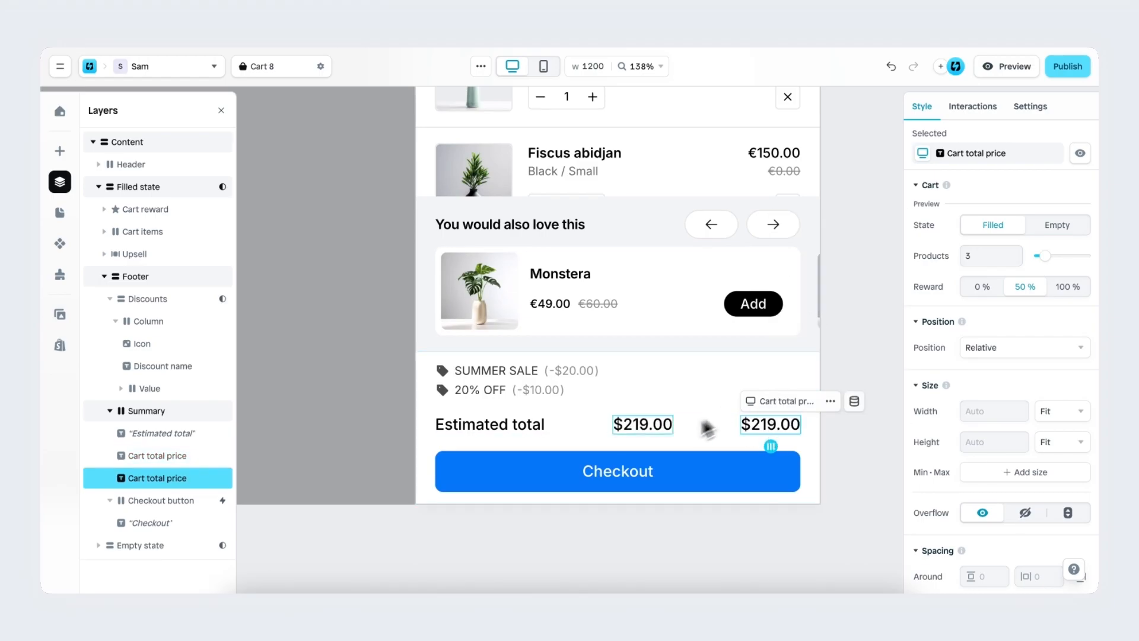
click(653, 429)
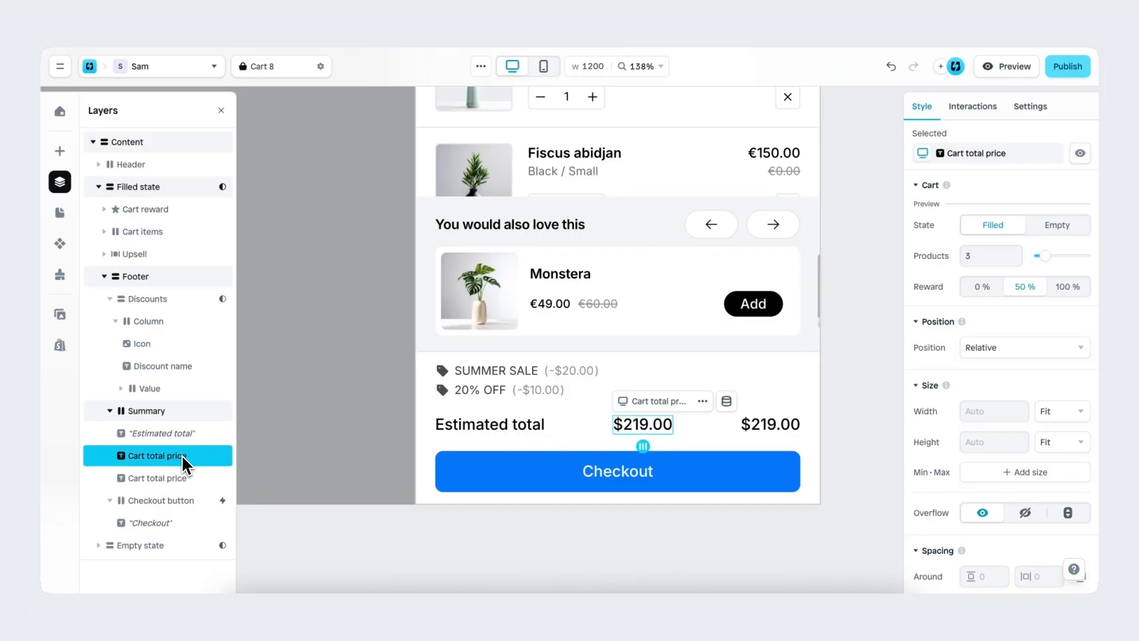
drag(180, 459, 188, 503)
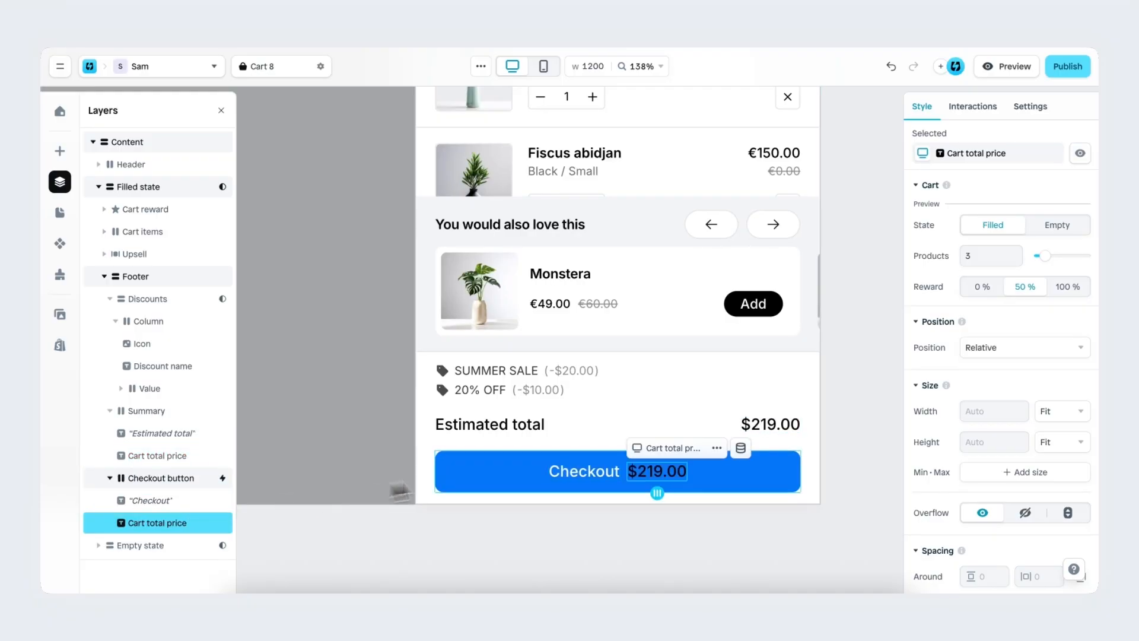
Step: Set the Checkout button's corner radius to 99
click(496, 471)
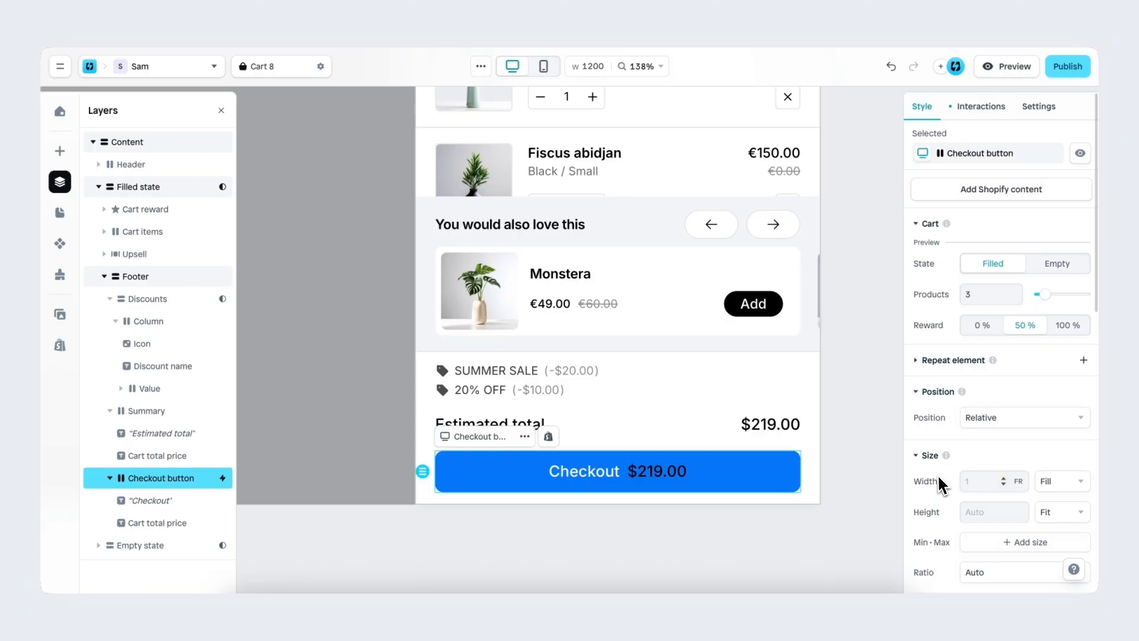
scroll(941, 479, down, 6)
scroll(941, 484, down, 4)
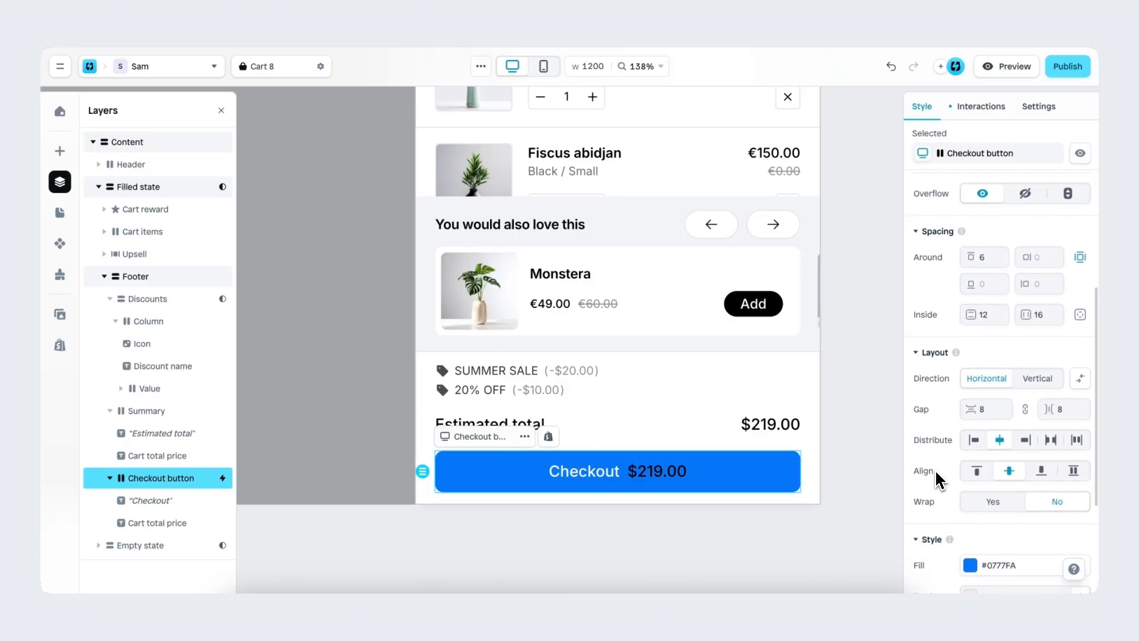
click(979, 442)
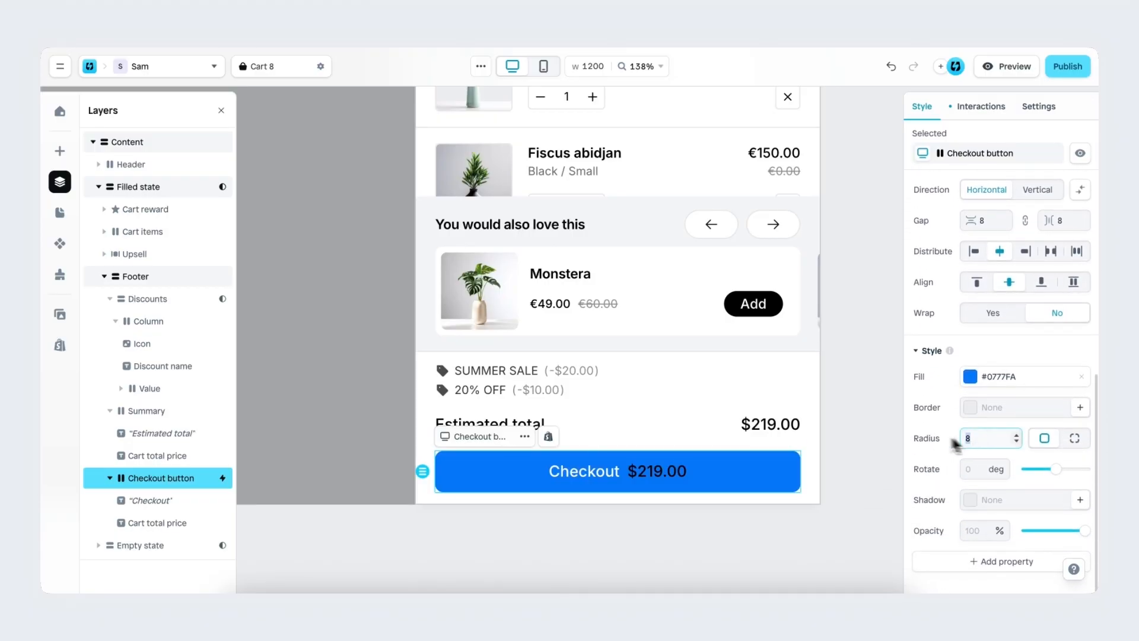
text(99)
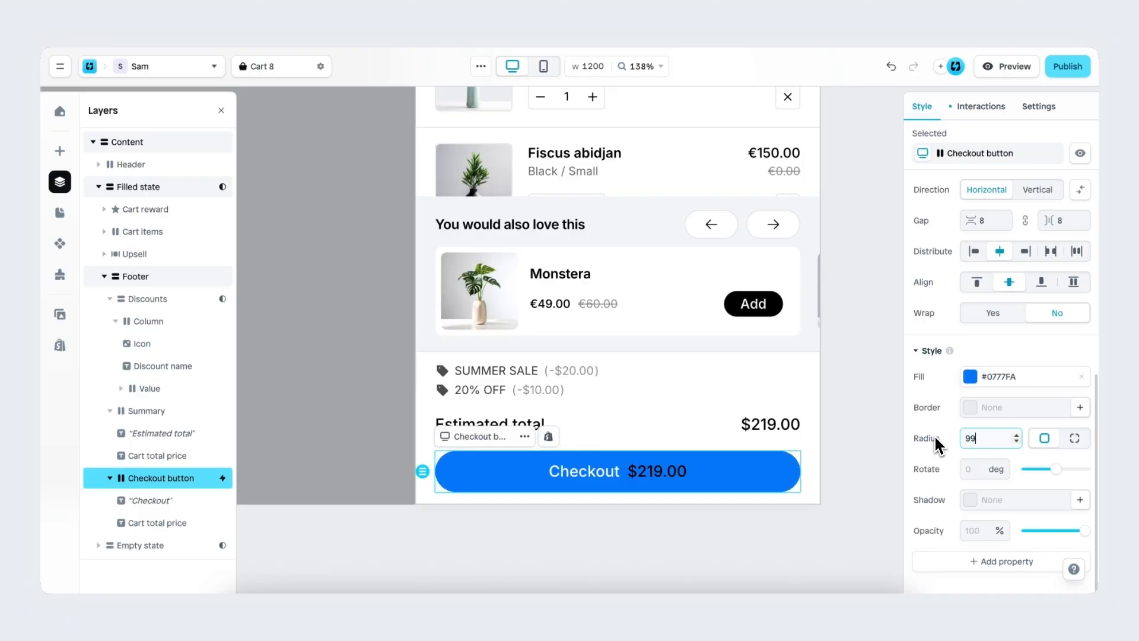
Step: Change the Checkout button's fill color to black, #000000
click(971, 377)
drag(876, 380, 657, 472)
click(884, 237)
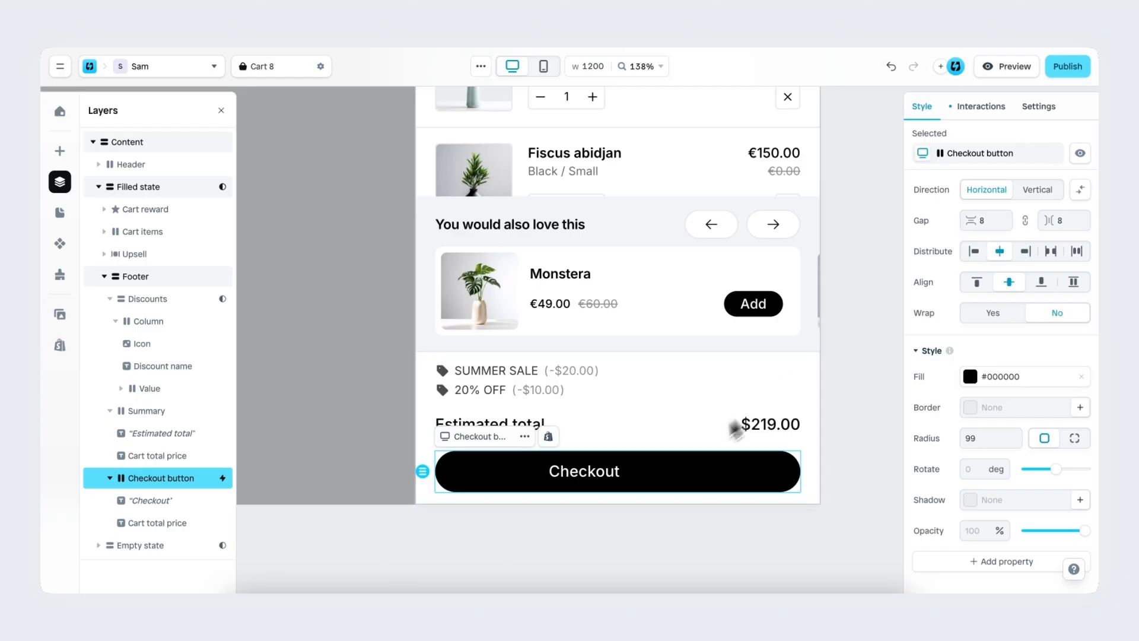
Step: Set the text color of the cart total price inside the Checkout button to white, #FFFFFF
click(671, 476)
scroll(955, 439, down, 5)
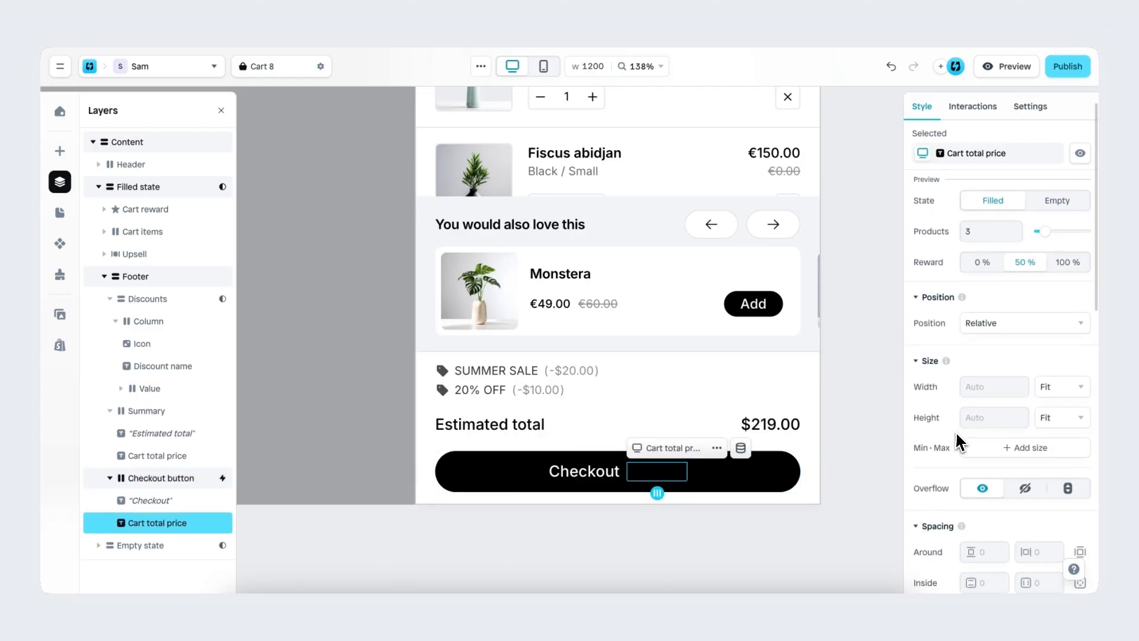
click(969, 434)
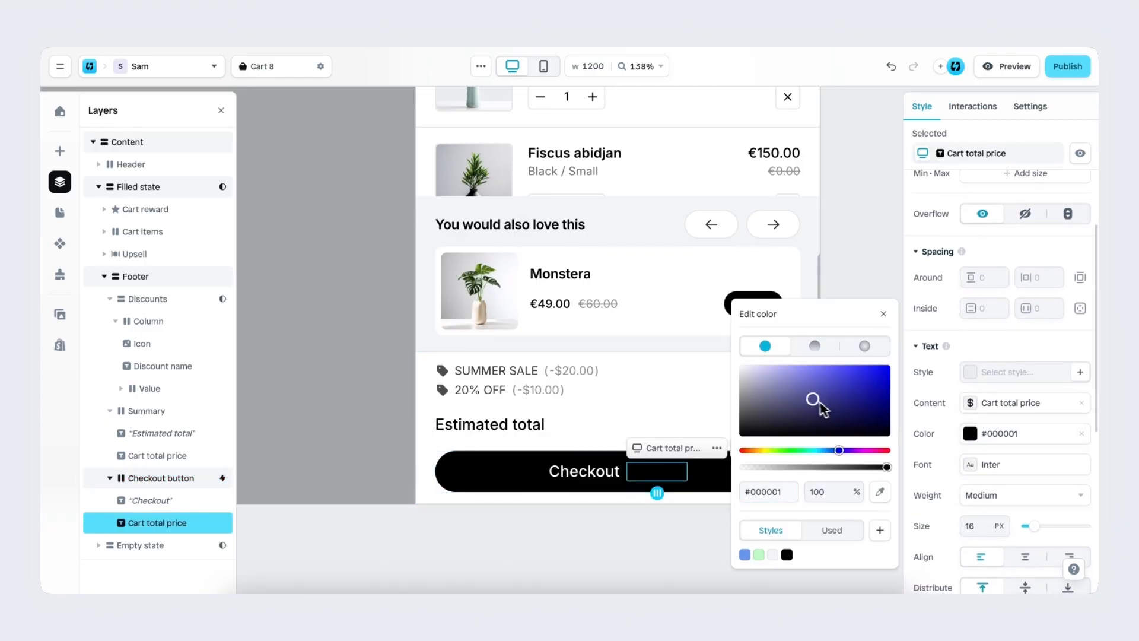
drag(814, 399, 682, 333)
click(884, 314)
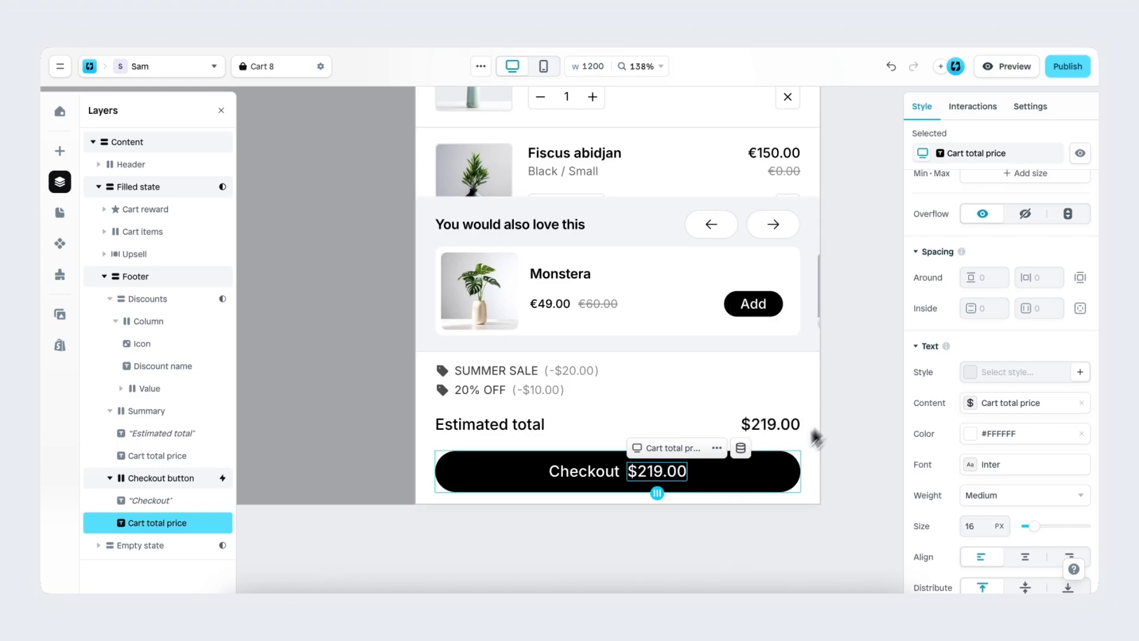
Step: Insert a text element between the label and the price in the Checkout button, with "-" as its content
click(764, 478)
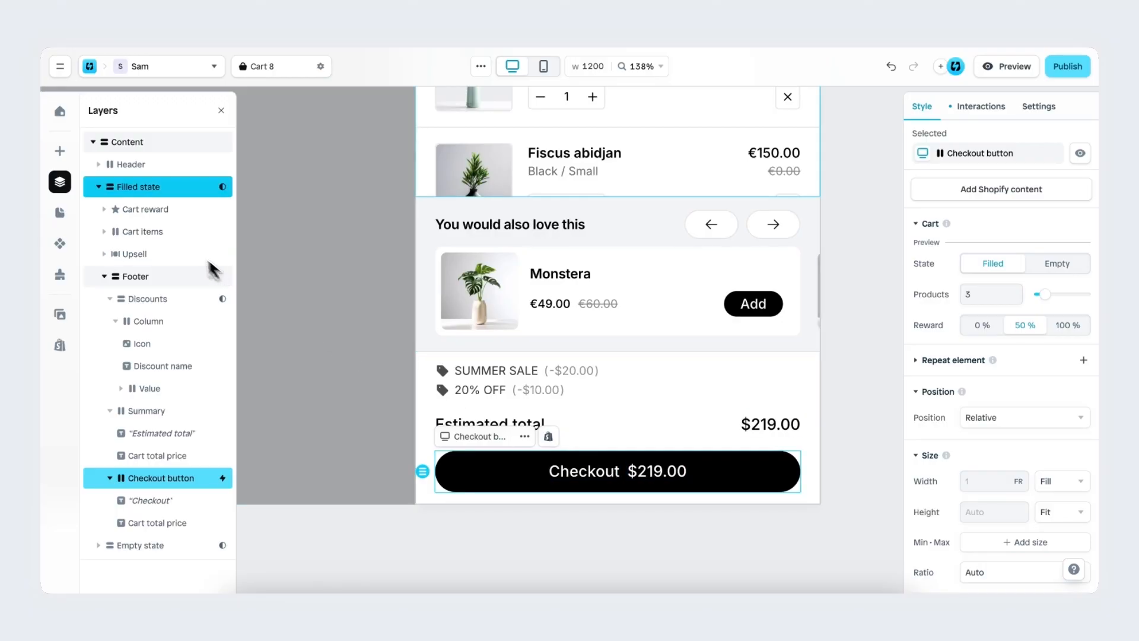
click(59, 151)
click(192, 138)
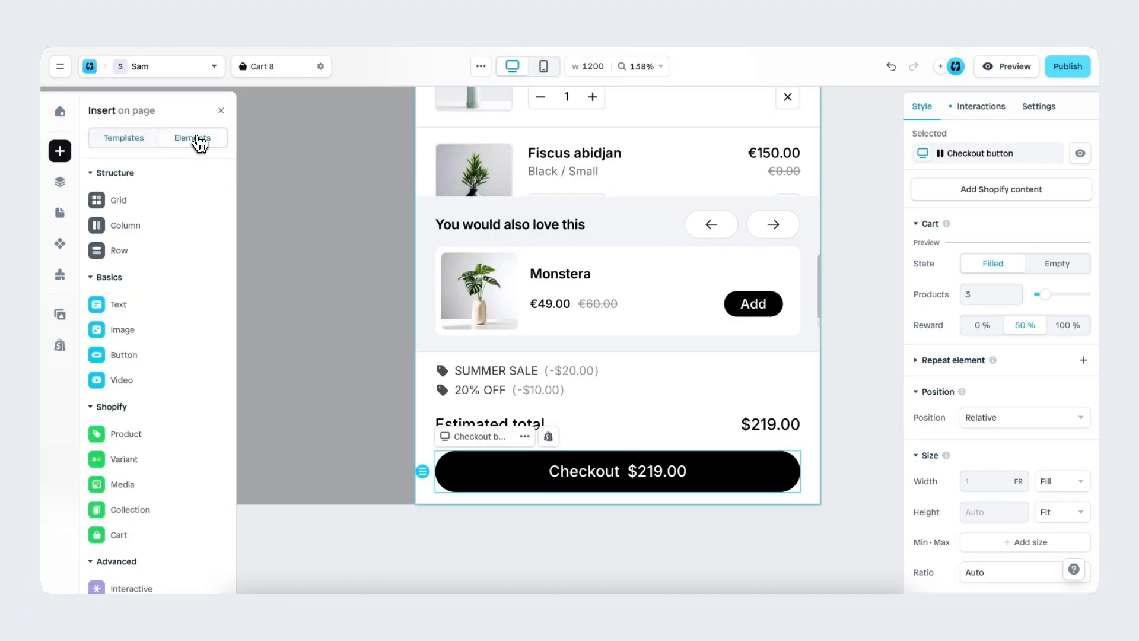
mouse_move(158, 299)
drag(280, 339, 626, 479)
double_click(631, 475)
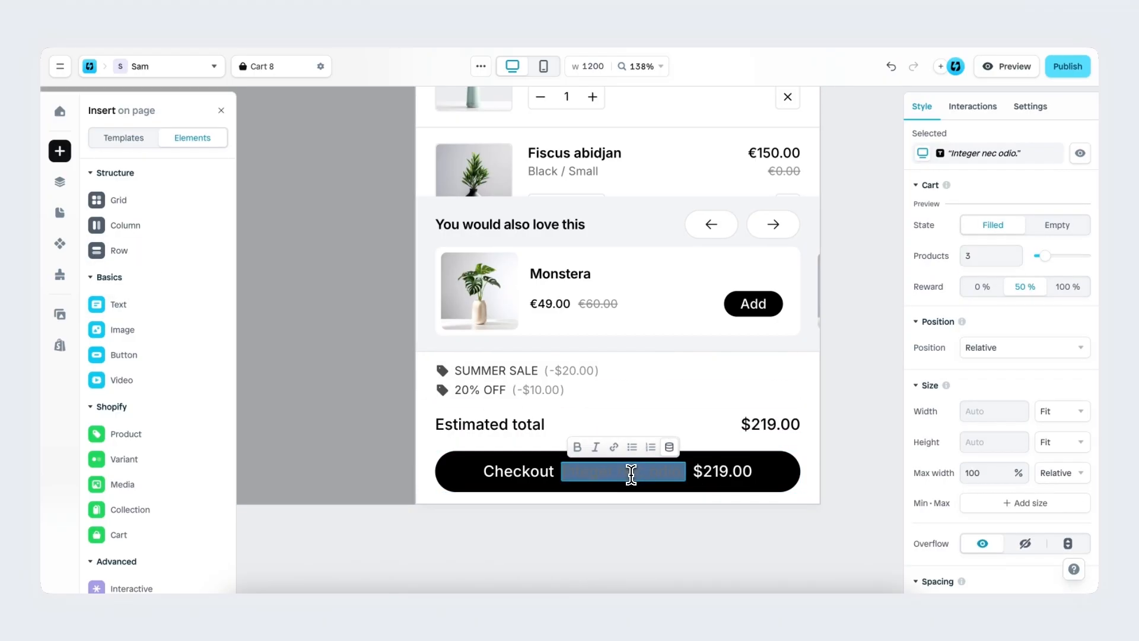
key(BackSpace)
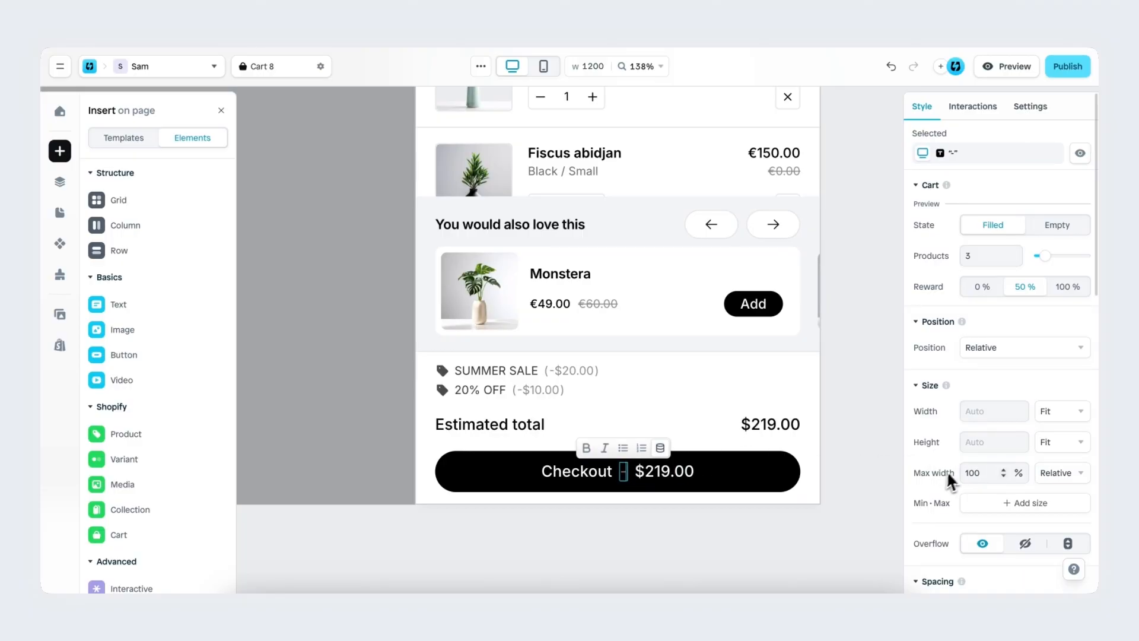
Step: Set the dash text's color in the Checkout button to white, #FFFFFF
scroll(943, 474, down, 2)
scroll(935, 475, down, 4)
key(Escape)
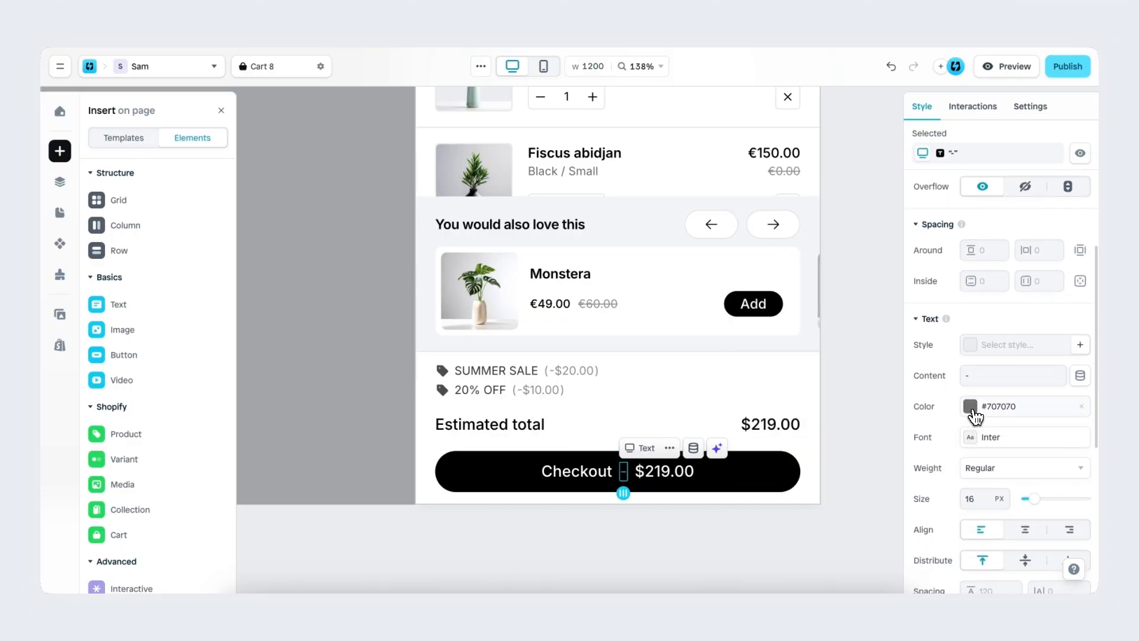
click(973, 413)
drag(799, 389, 668, 283)
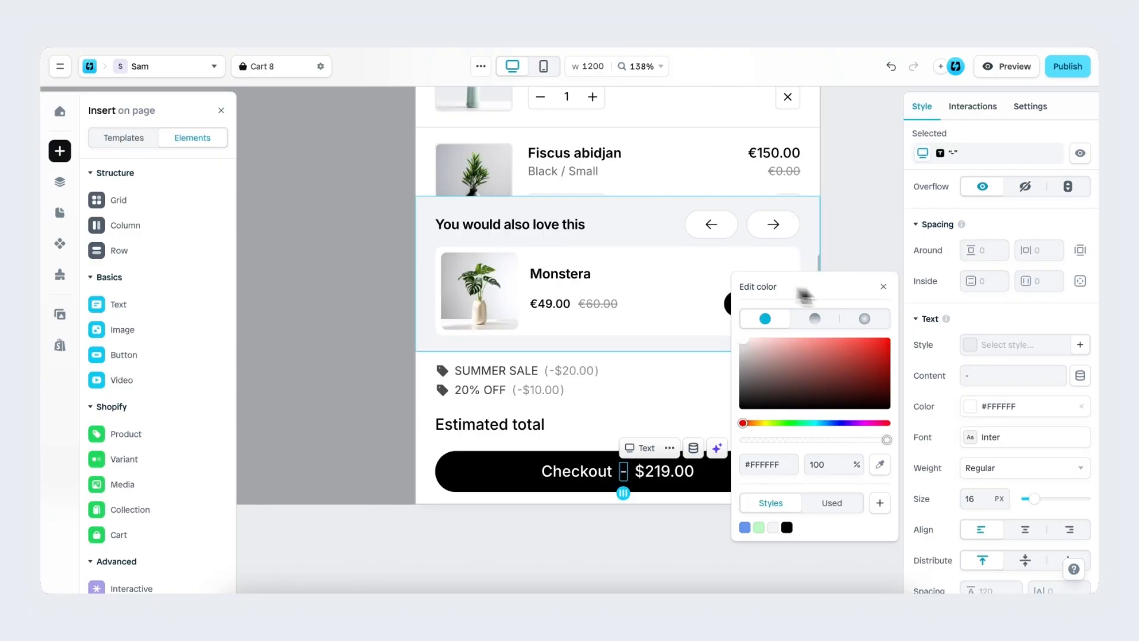
click(884, 287)
click(767, 452)
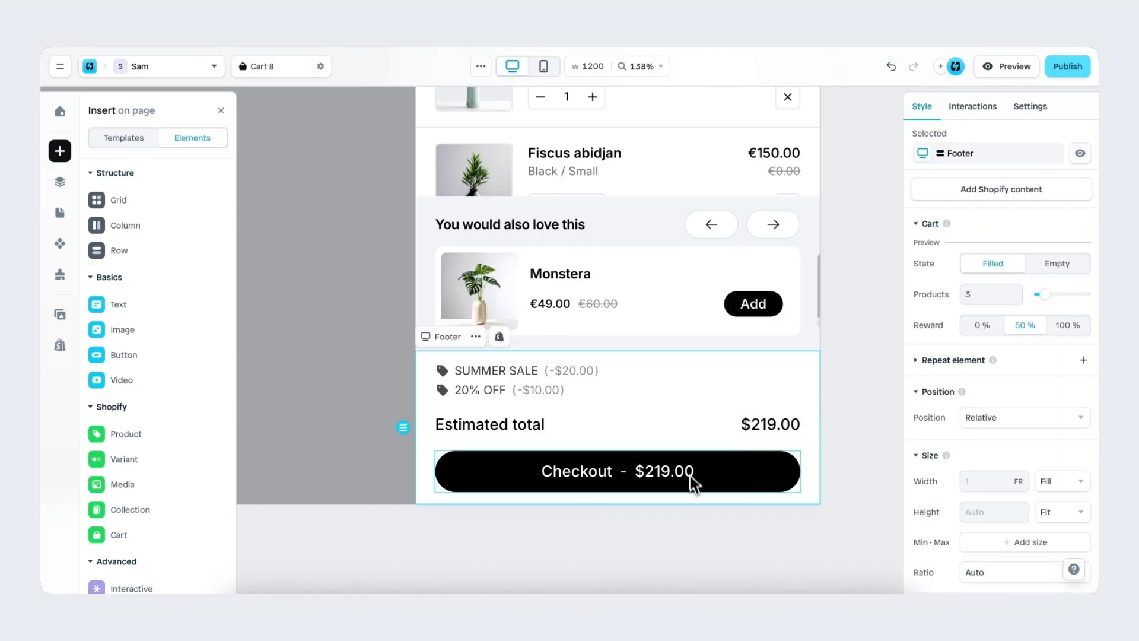
Step: Delete the discounts list above the estimated total in the cart footer
click(647, 392)
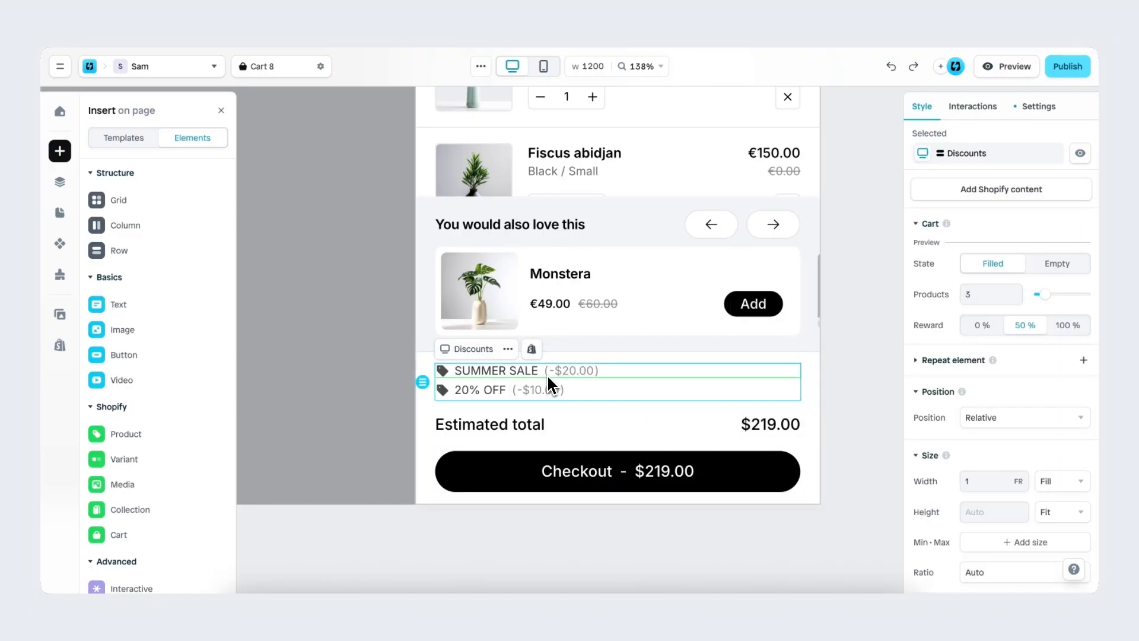
click(652, 384)
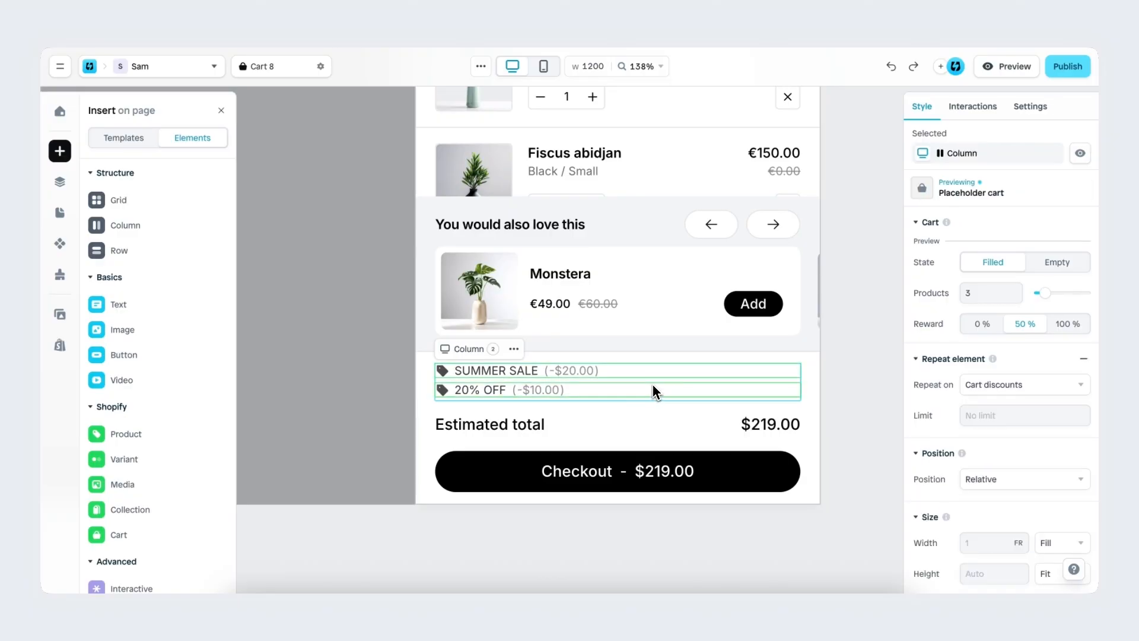
key(Delete)
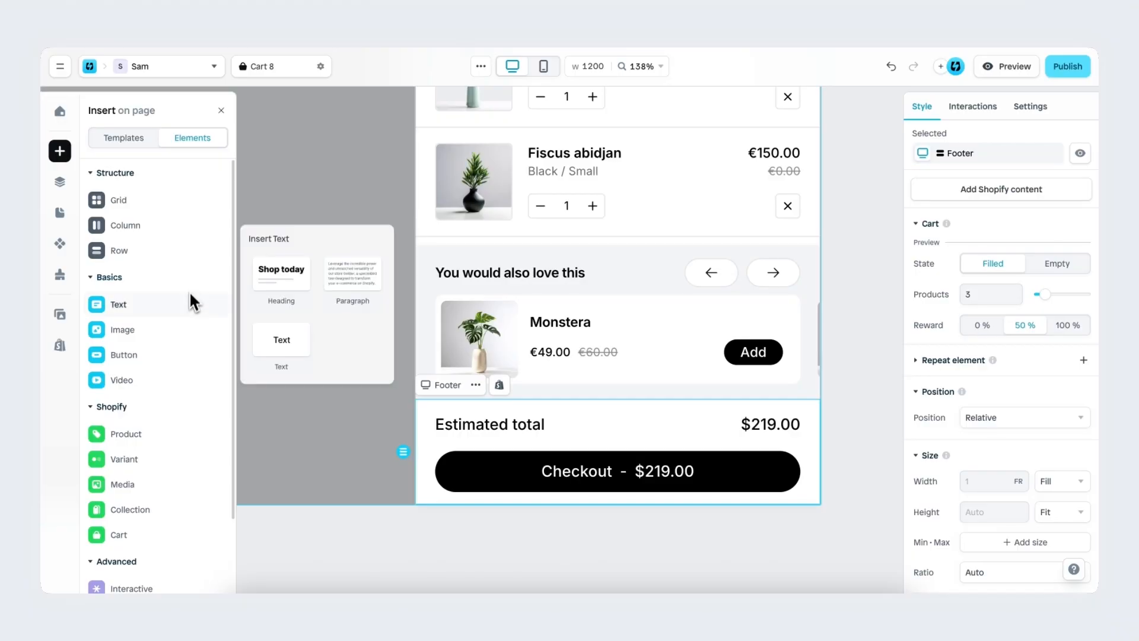
Step: Insert the cart's payment icons in the footer below the Checkout button and limit the repeated icons to 5
scroll(184, 362, down, 3)
mouse_move(161, 442)
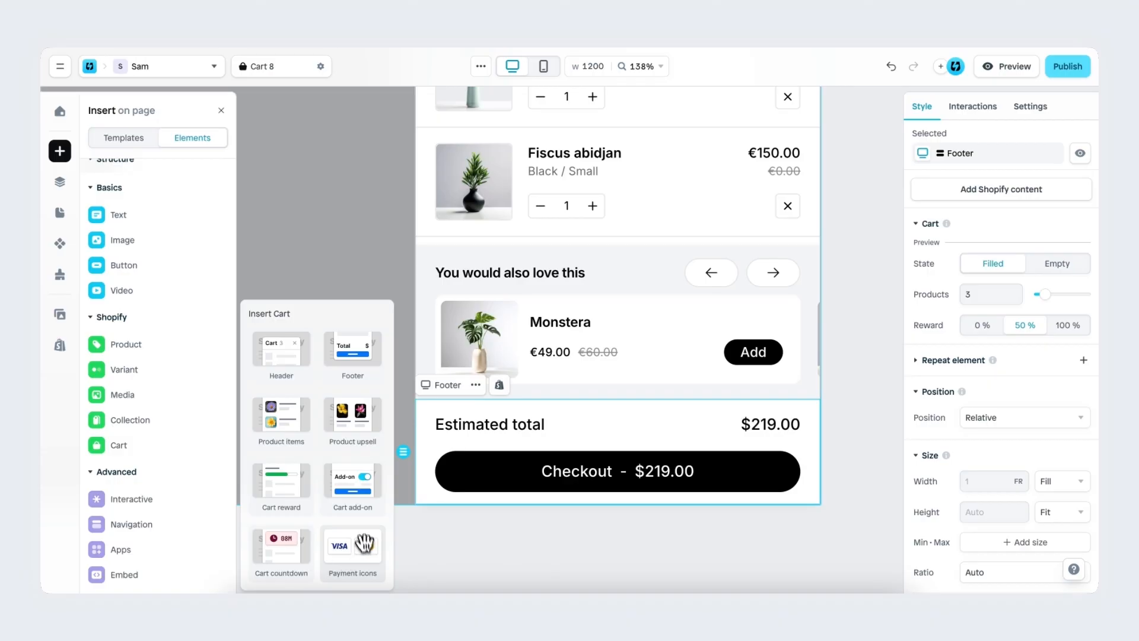
drag(349, 549, 518, 493)
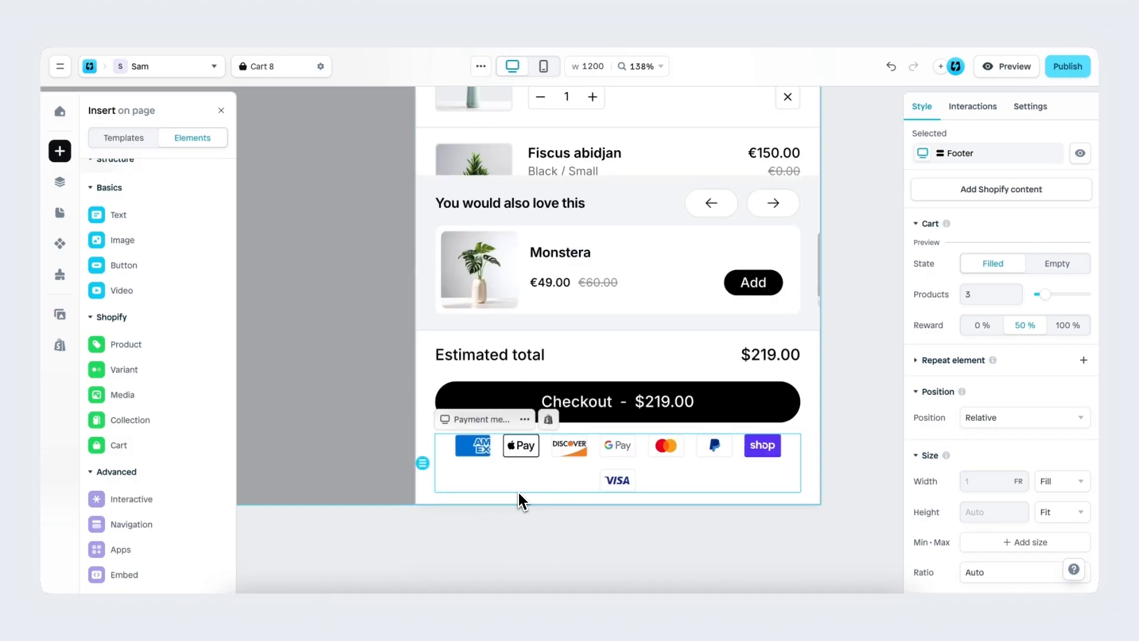
click(717, 458)
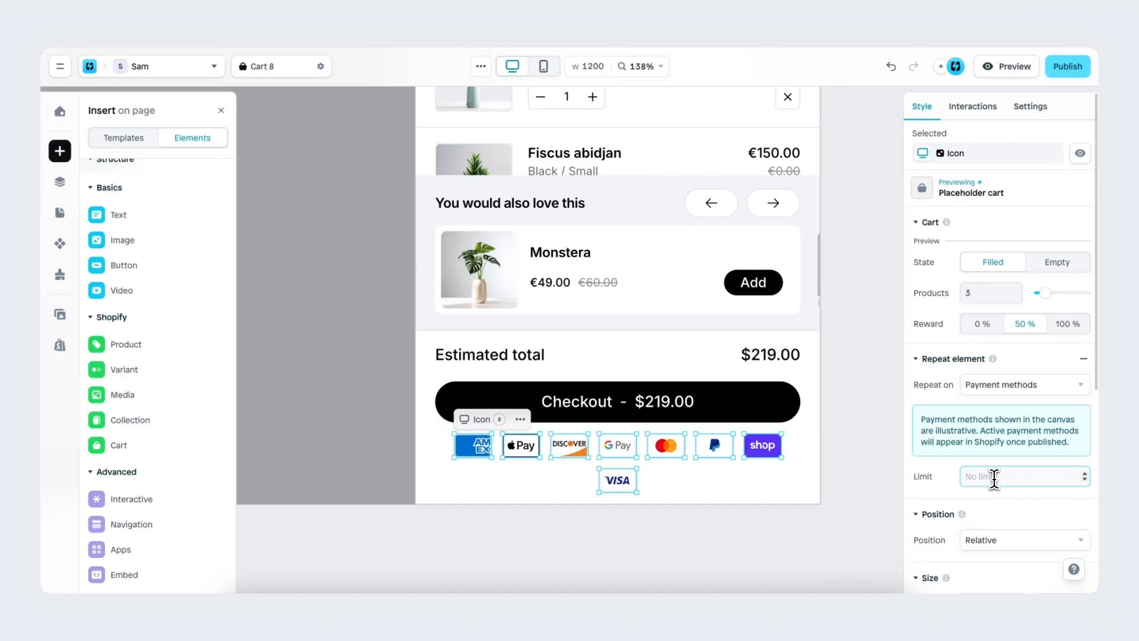
text(5)
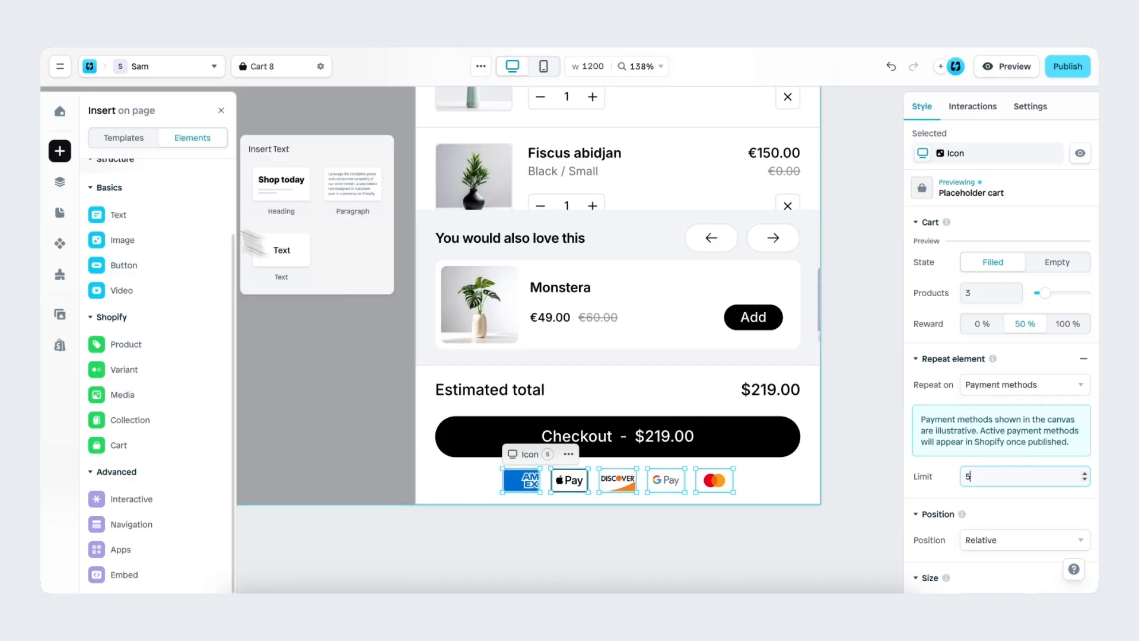
click(60, 183)
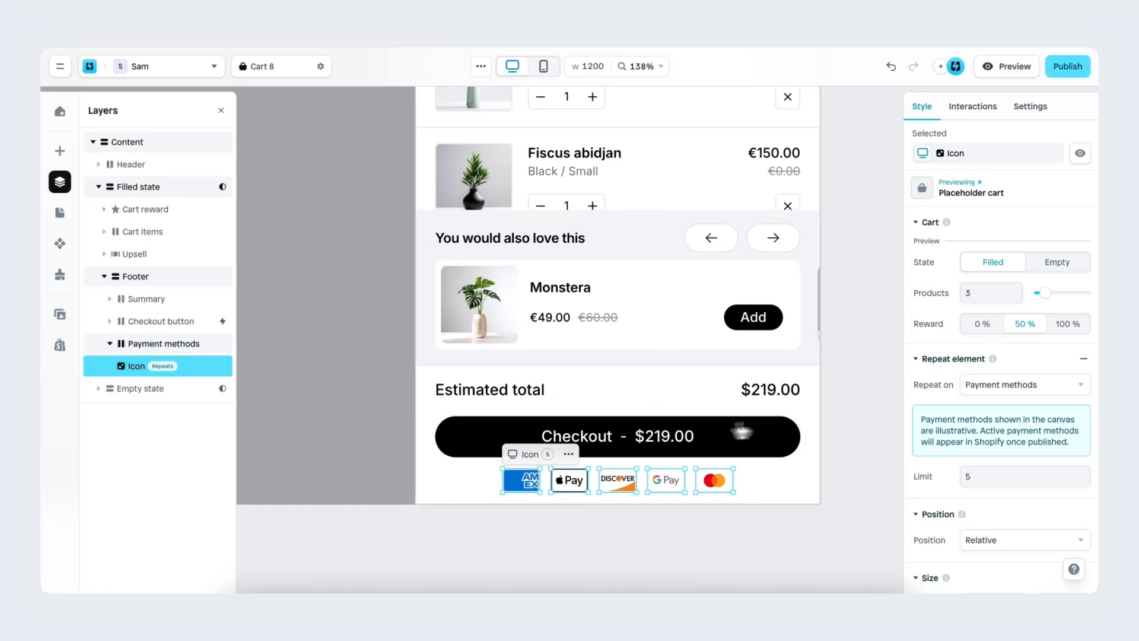
scroll(926, 425, down, 5)
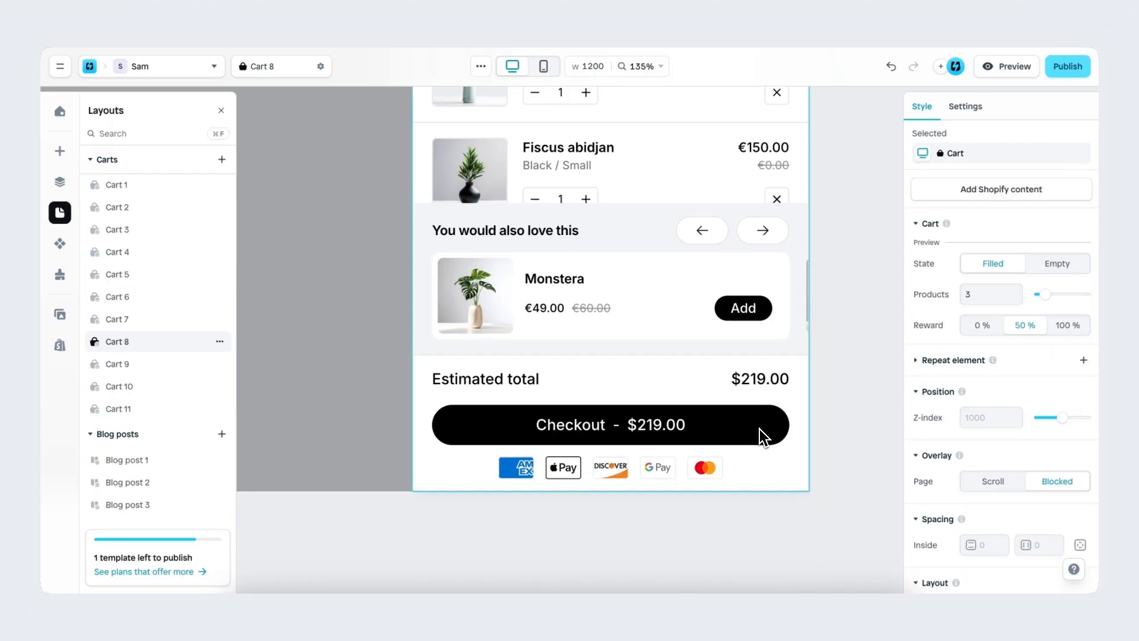
Step: Set the Checkout button's top outer spacing to 24
click(747, 428)
click(759, 436)
click(757, 432)
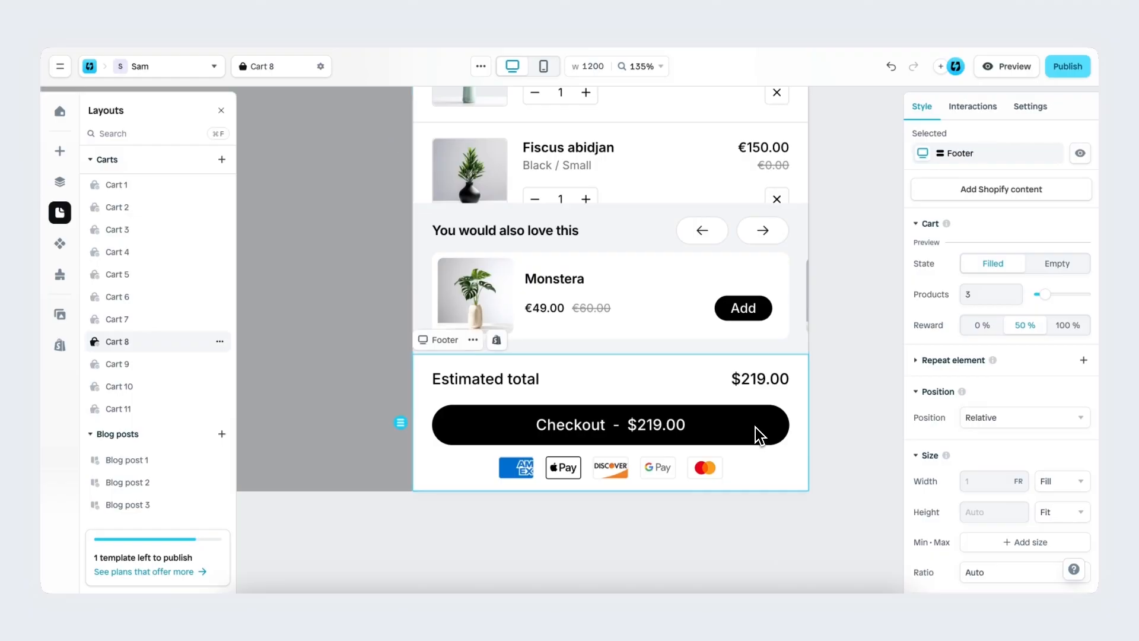
click(753, 434)
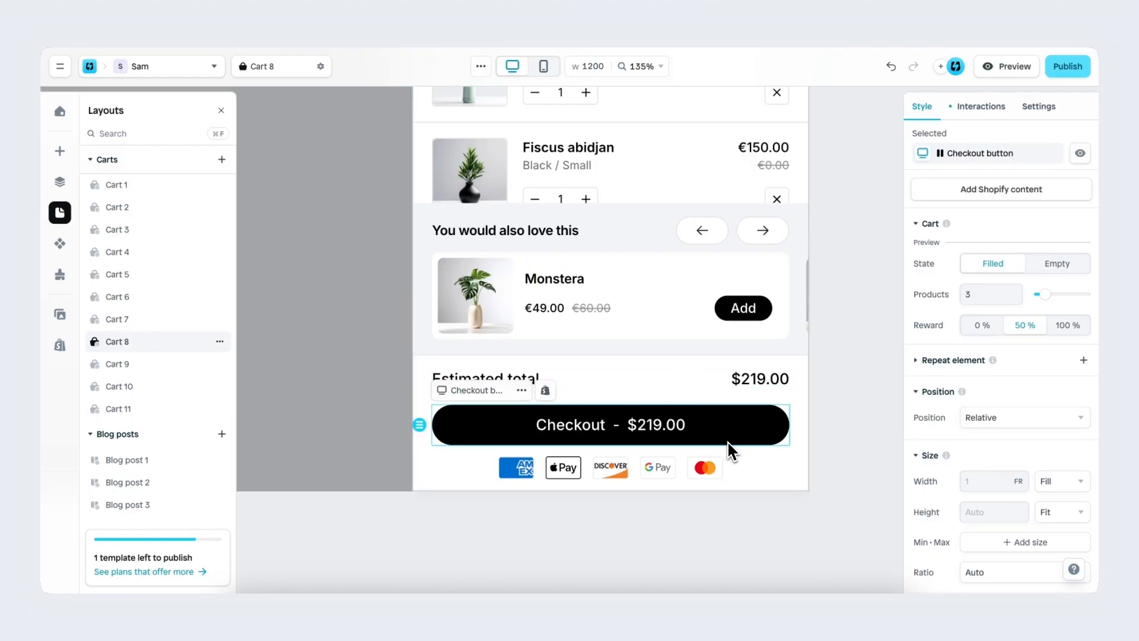
scroll(968, 435, down, 1)
scroll(969, 434, down, 3)
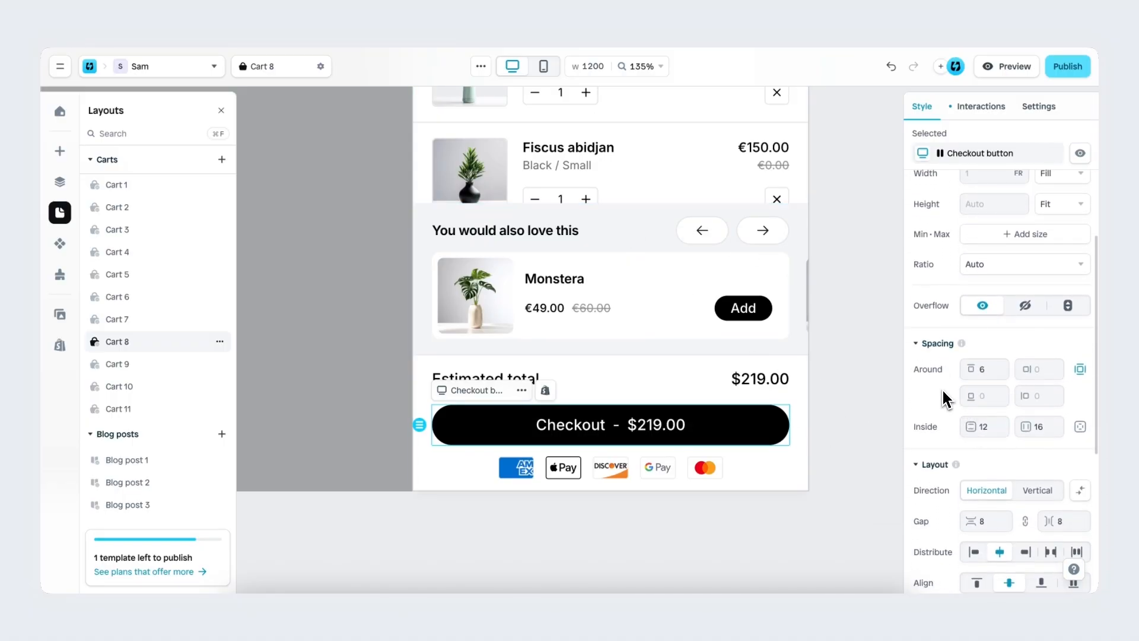
drag(991, 368, 955, 369)
text(24)
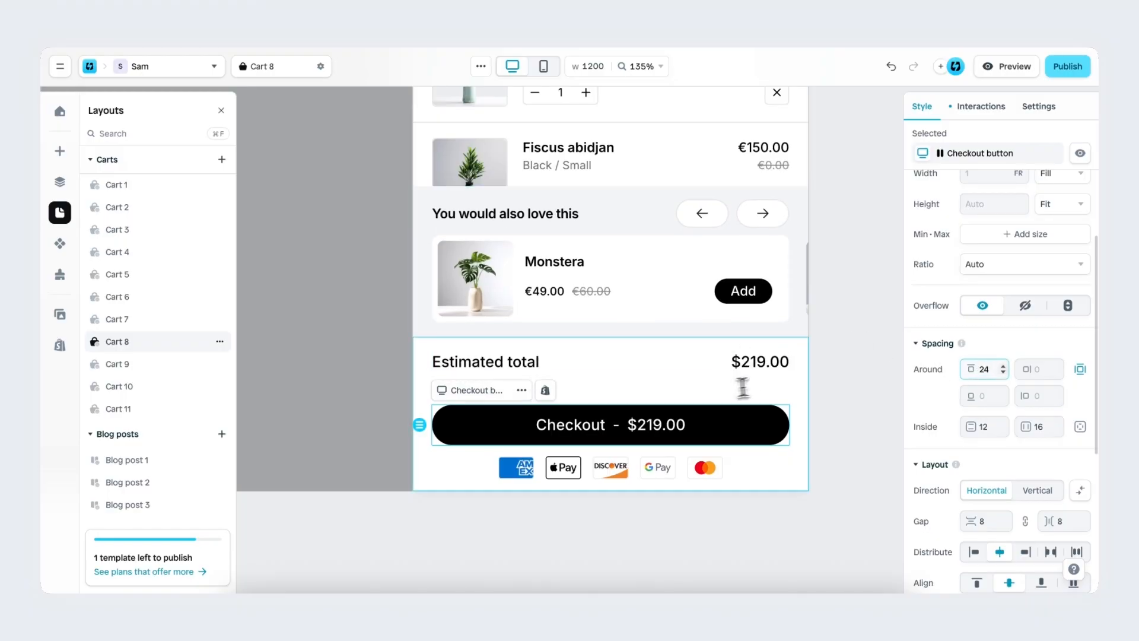
Step: Show the layer structure, review the whole cart drawer and select its Footer
click(60, 181)
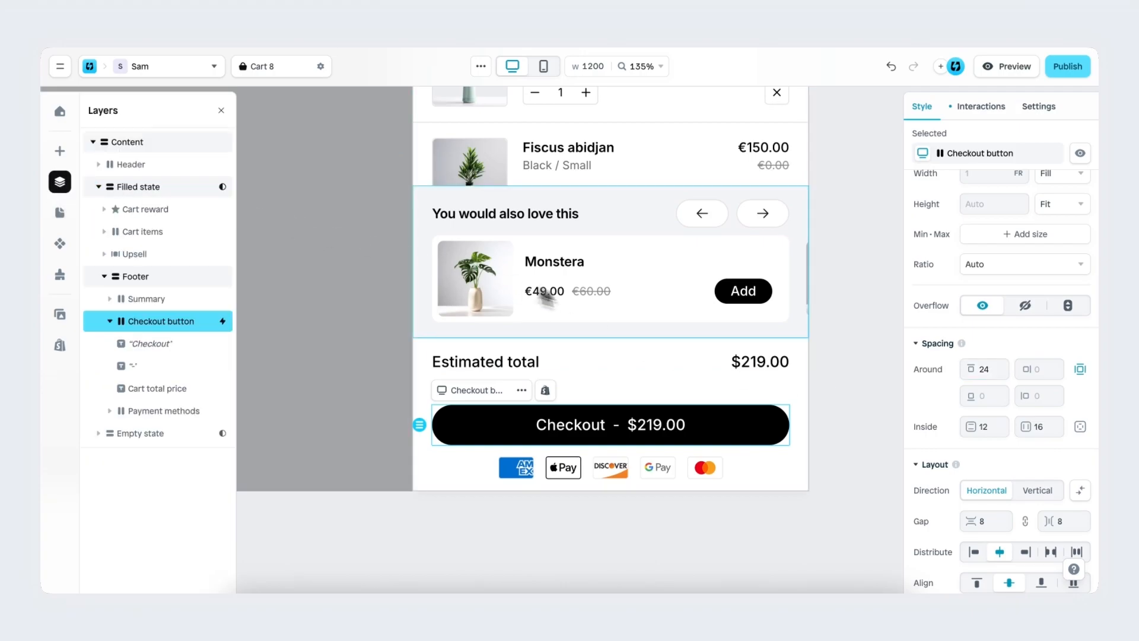
scroll(603, 304, down, 5)
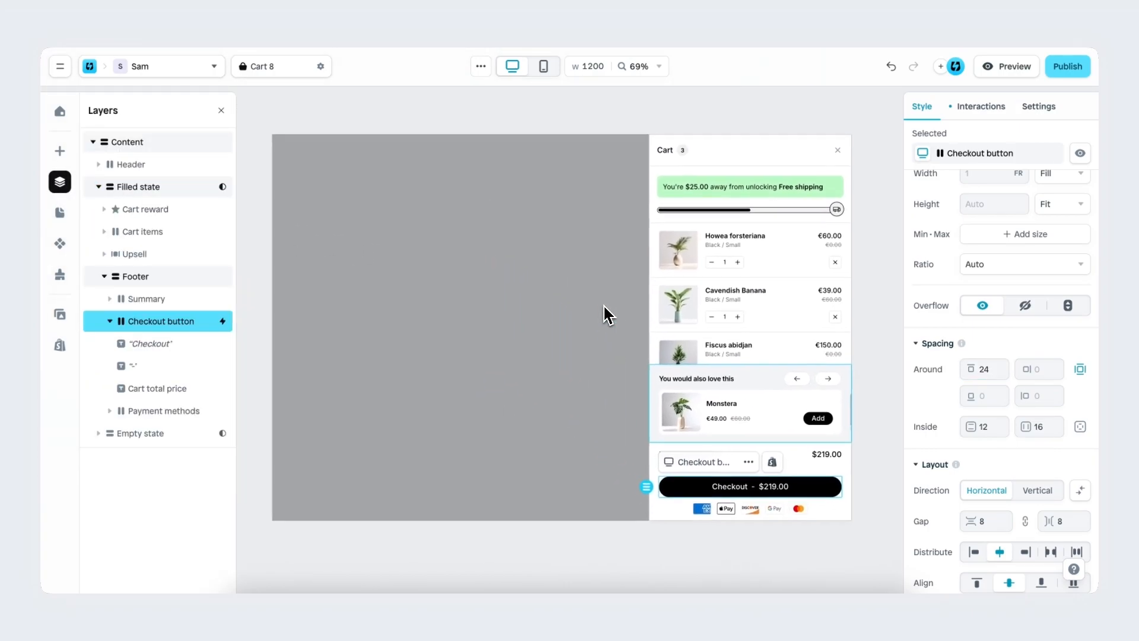
scroll(604, 313, up, 2)
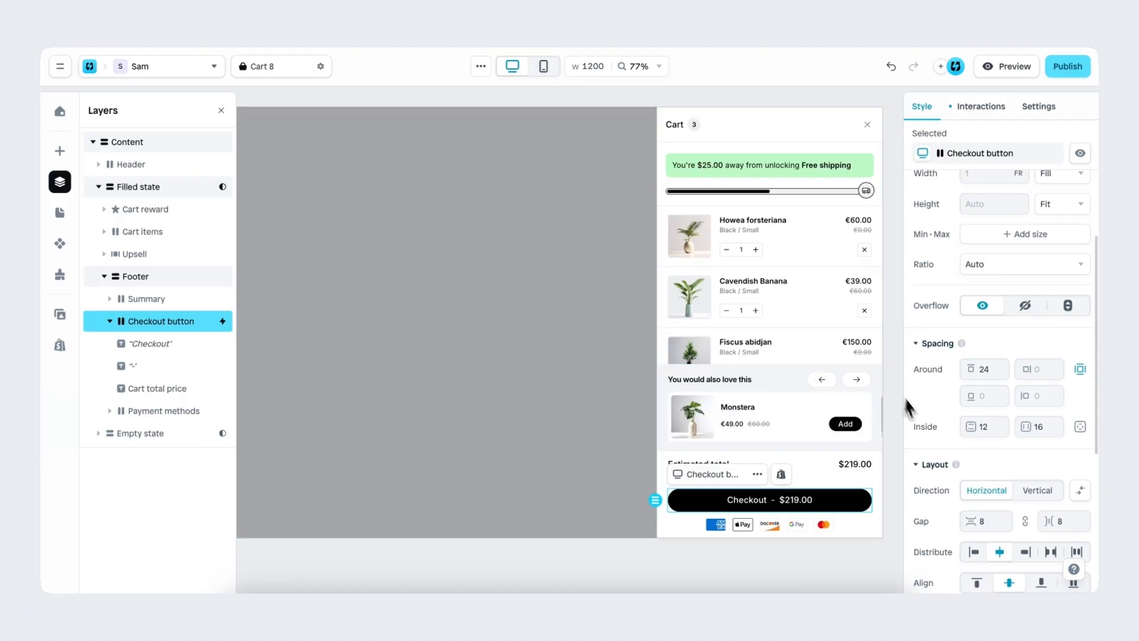
click(899, 460)
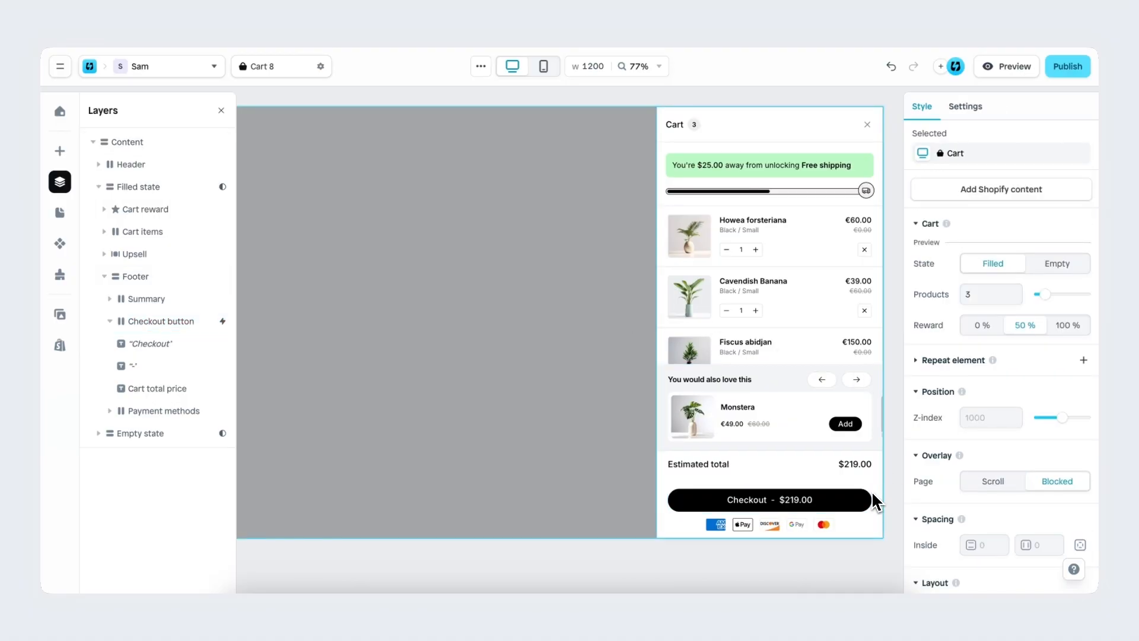
click(795, 469)
click(789, 470)
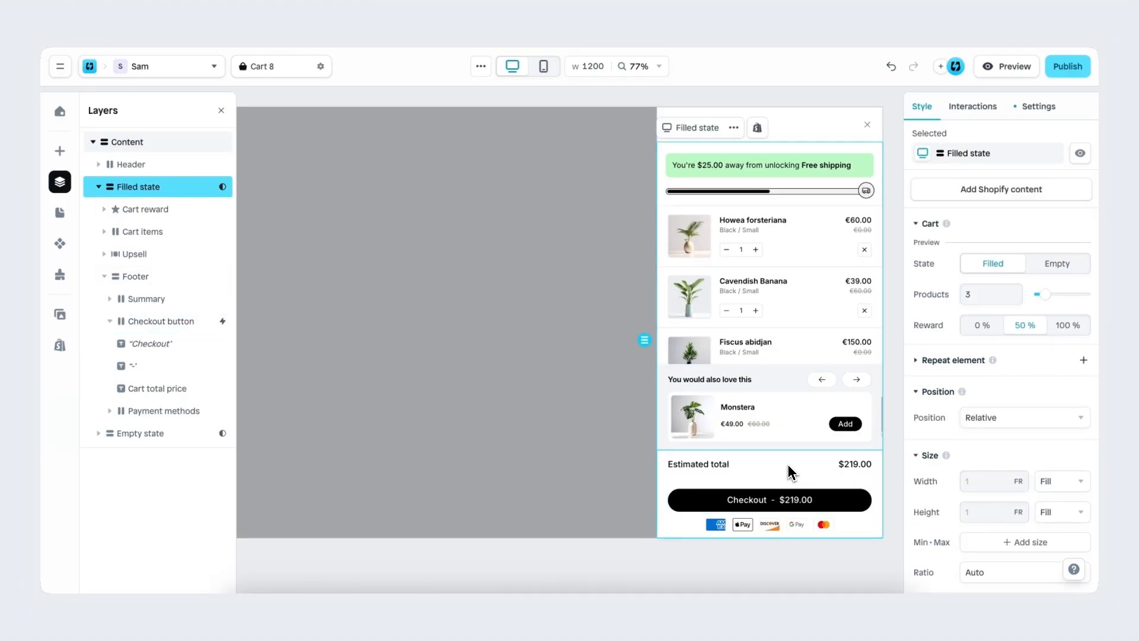
click(788, 472)
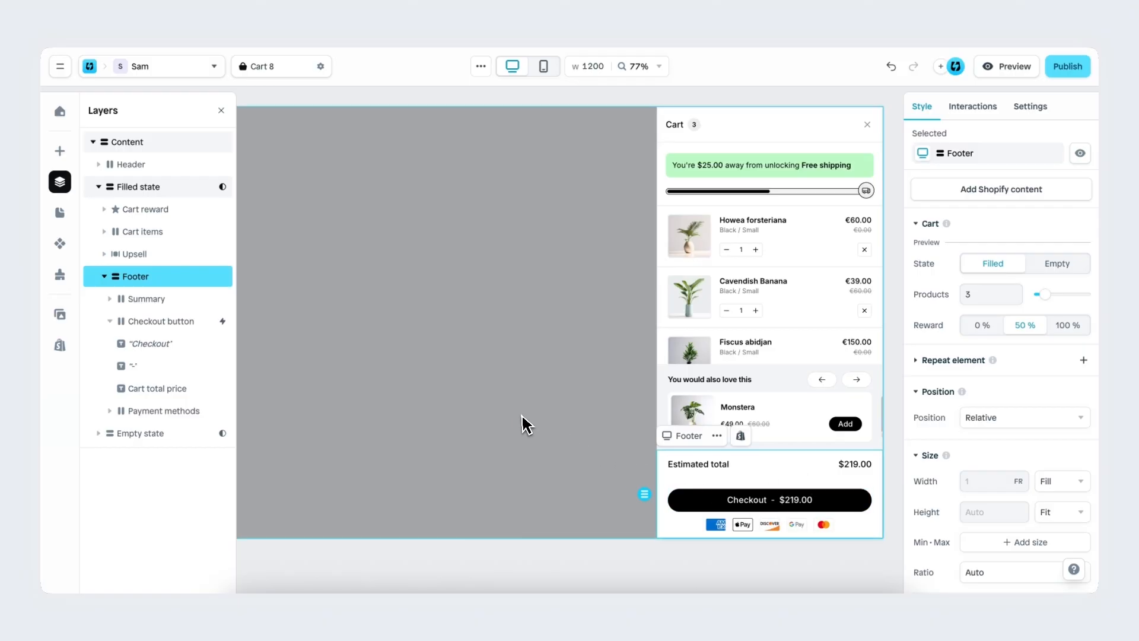